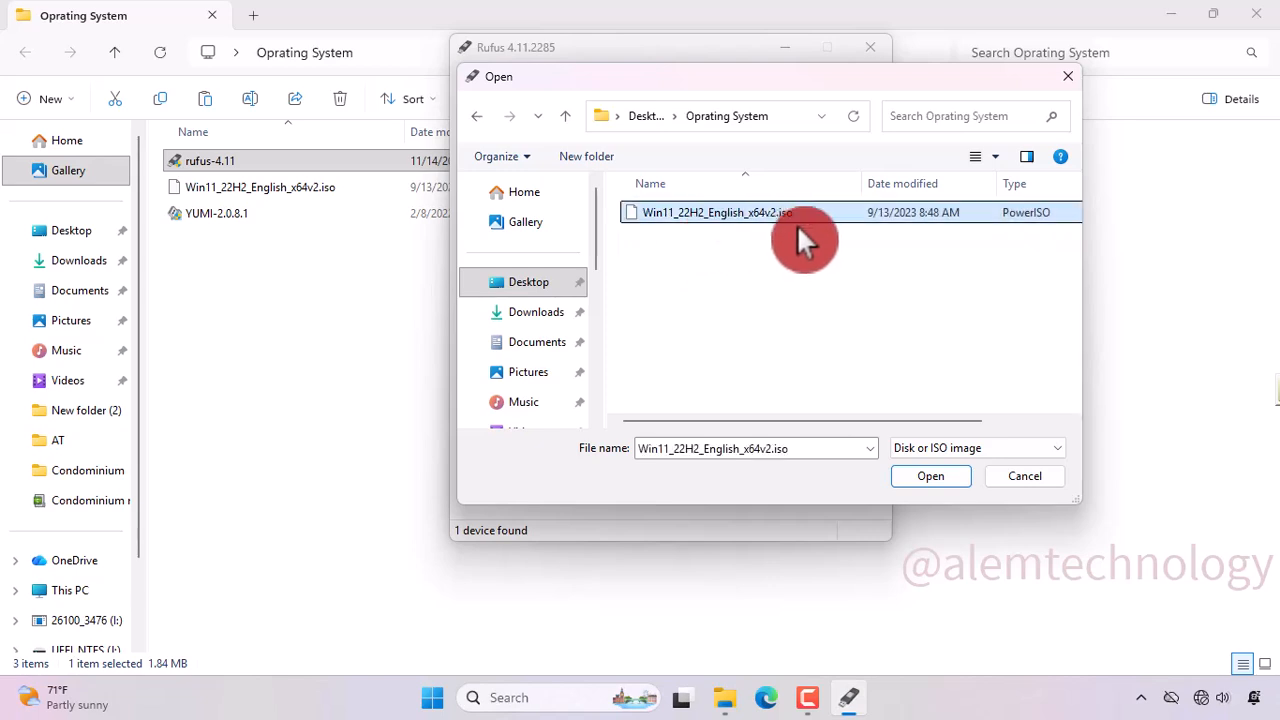
Step: Load Win11_22H2_English_x64v2.iso into Rufus and open the win11 (J:) drive in File Explorer
click(922, 477)
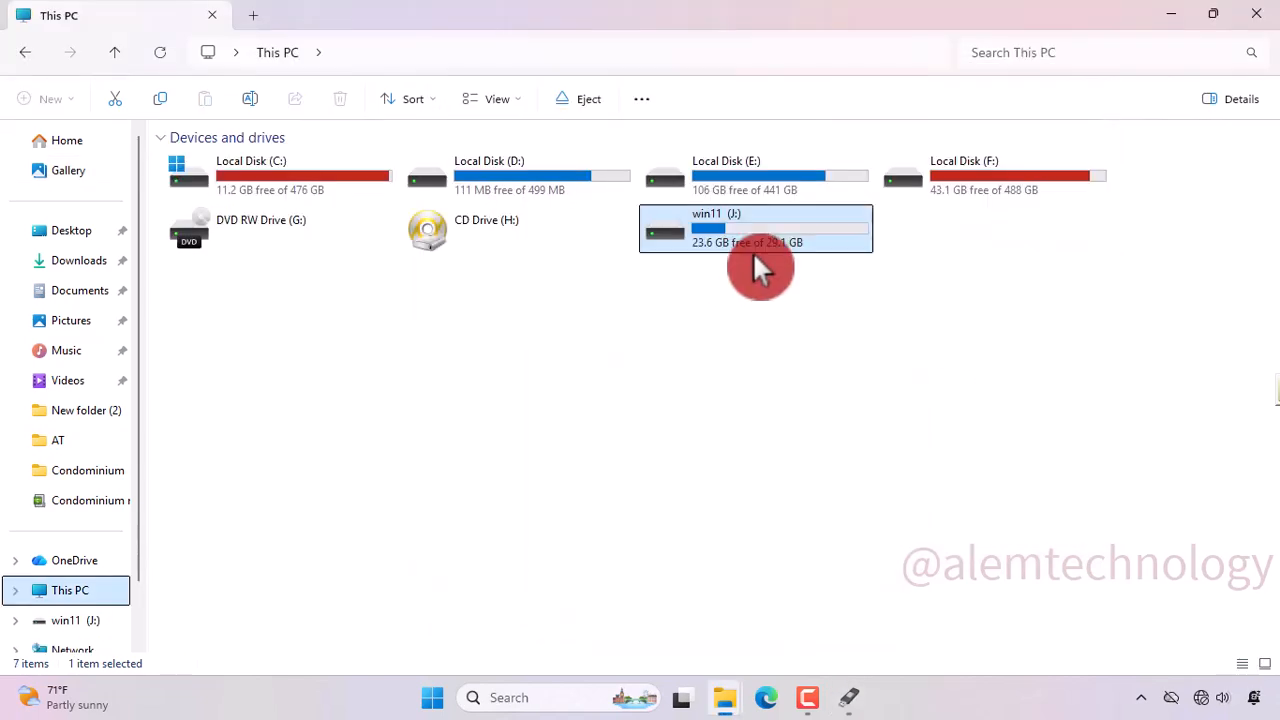
double_click(716, 240)
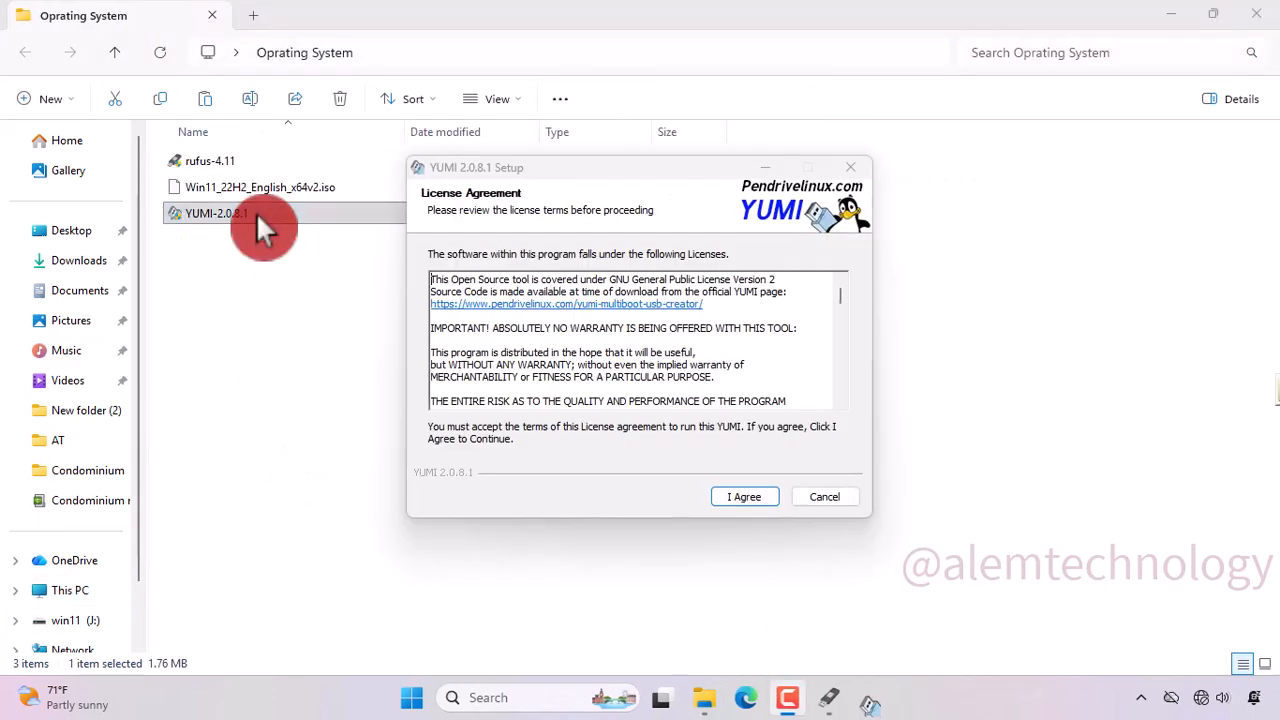
Step: Accept the YUMI license agreement and choose J:\ (Disk 2) win11 29GB NTFS as the USB device
click(752, 497)
click(590, 276)
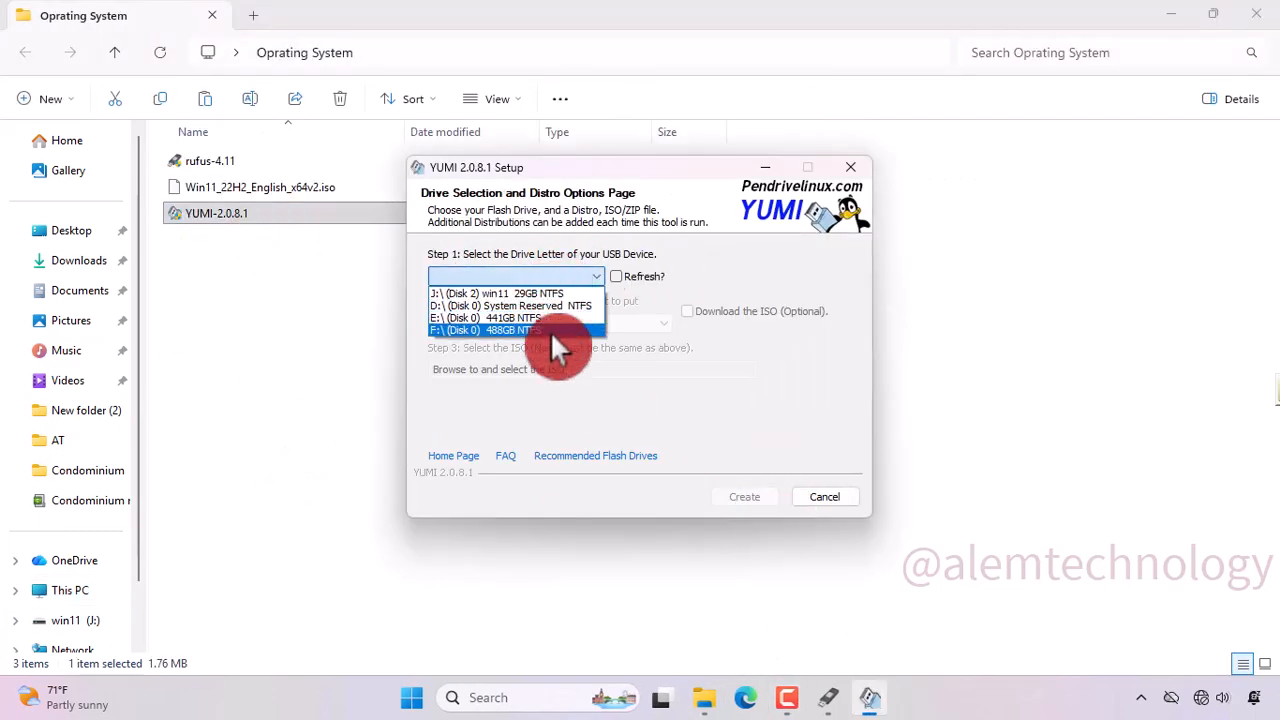
click(533, 290)
Step: Choose Single Windows Vista/7/8/10 Installer as the distribution to put on drive J:
click(565, 324)
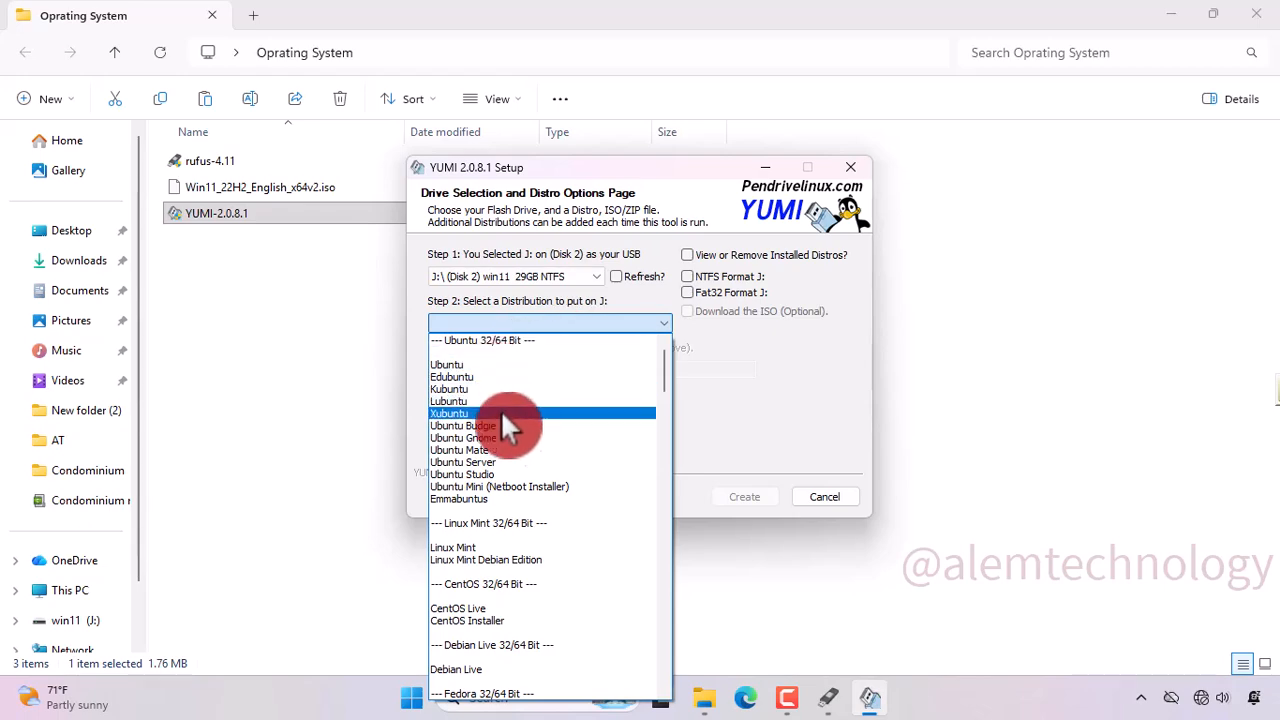
scroll(552, 590, down, 1)
scroll(541, 551, down, 10)
drag(661, 426, 662, 671)
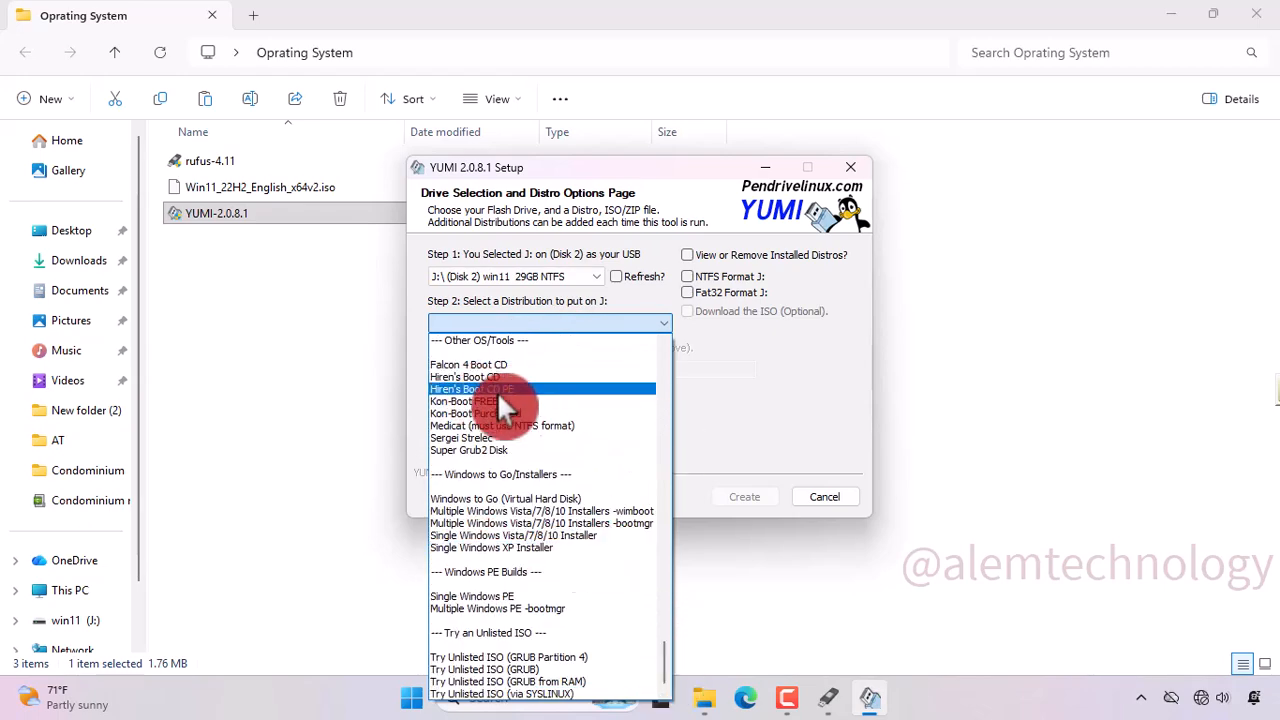
click(555, 535)
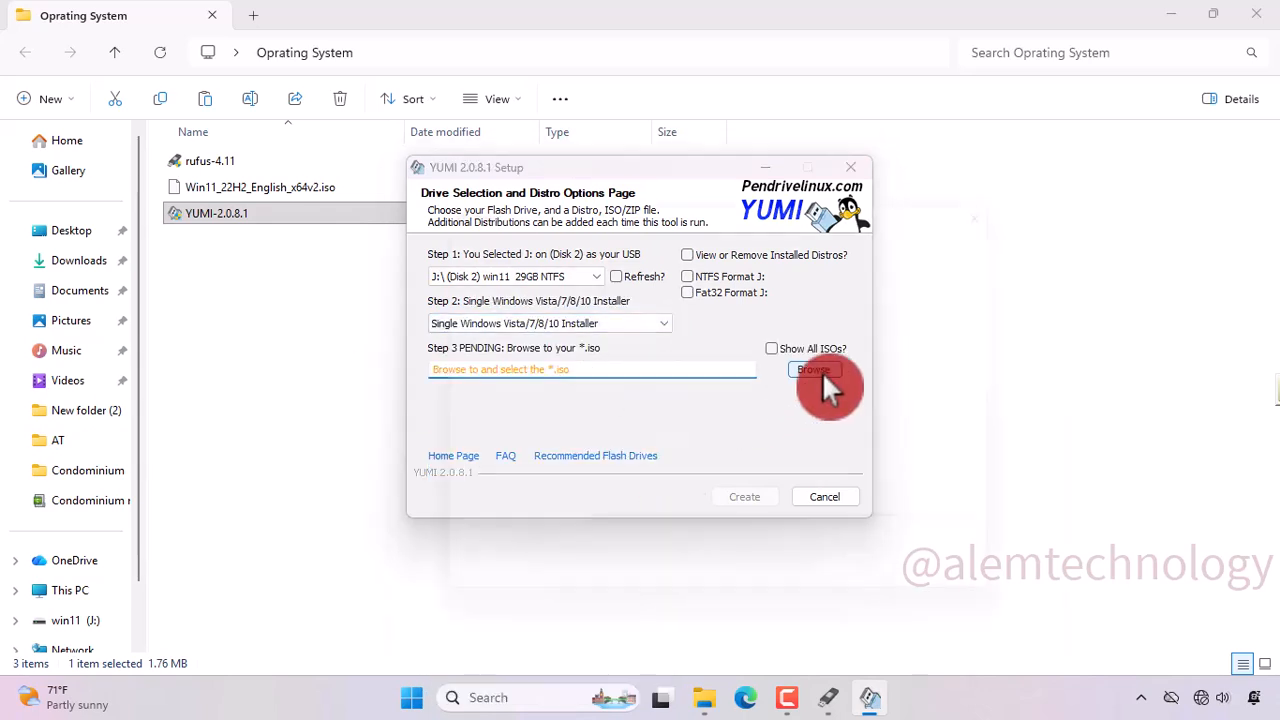
Step: Browse for the Windows installer ISO file to use in YUMI
click(818, 369)
click(457, 400)
double_click(634, 357)
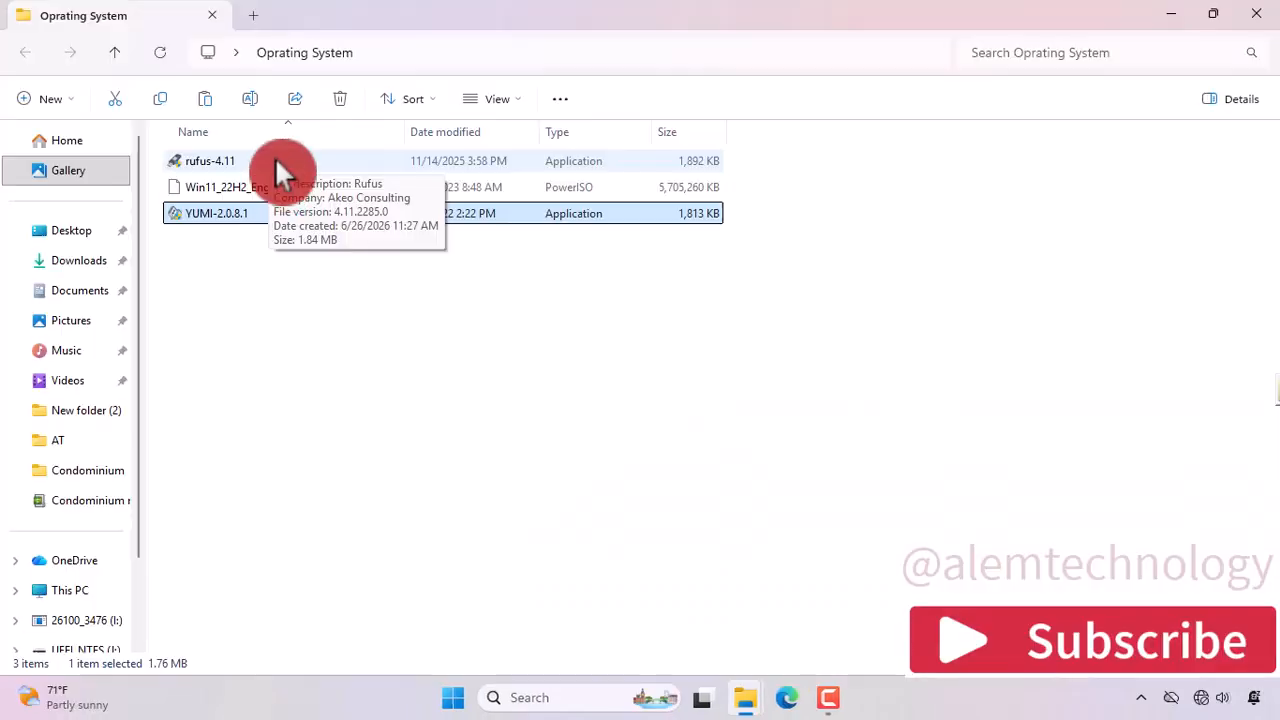
Step: Examine the rufus-4.11, YUMI-2.0.8.1 and Win11_22H2_English_x64v2.iso files in the Oprating System folder
click(270, 218)
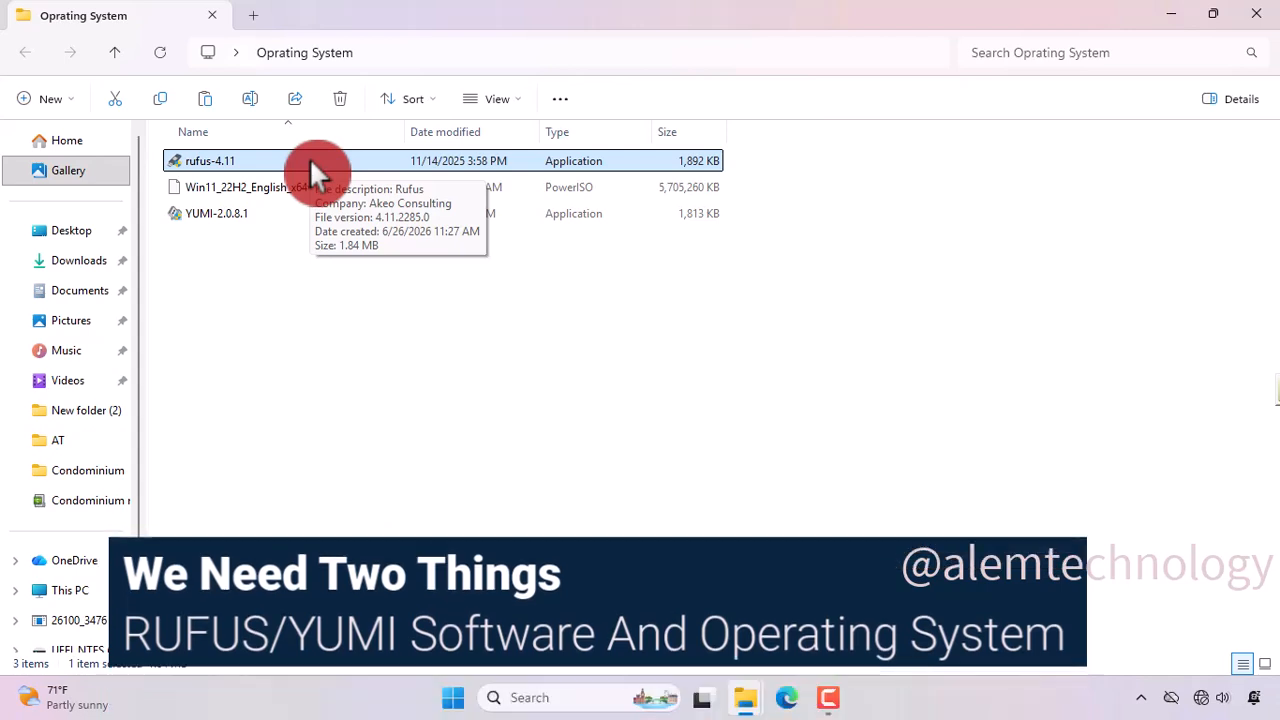
click(204, 213)
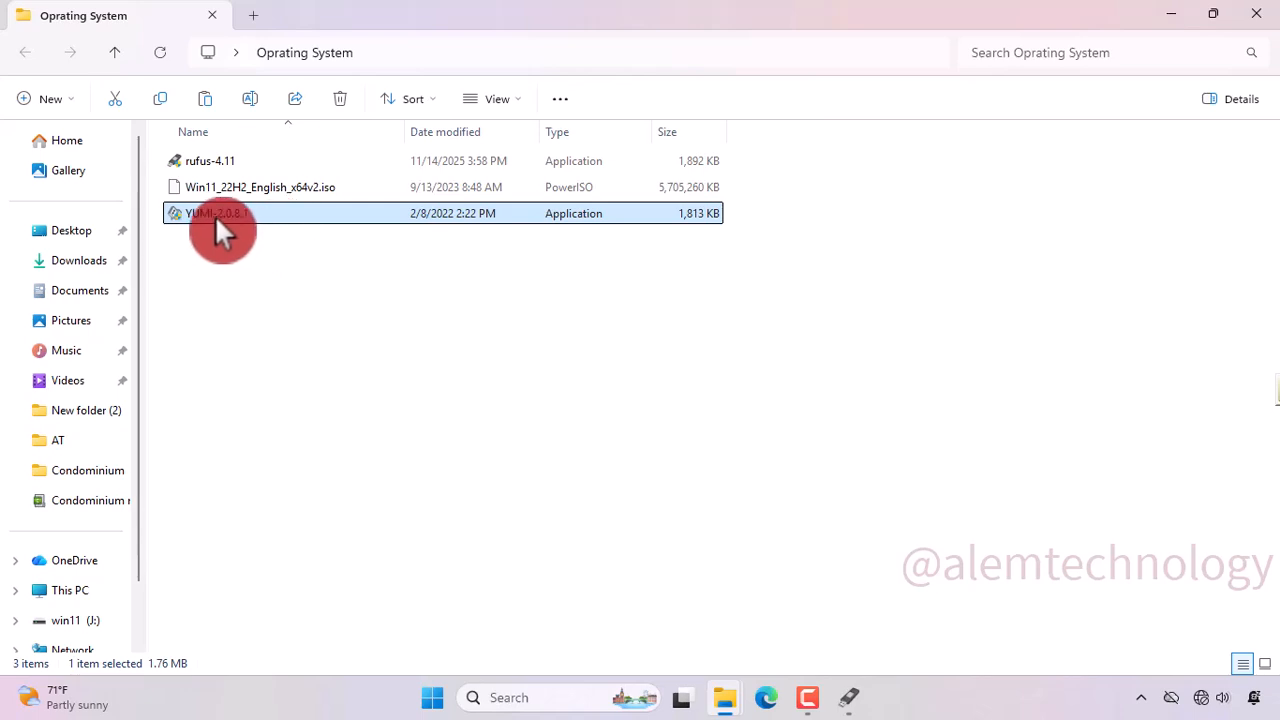
mouse_move(256, 214)
click(310, 160)
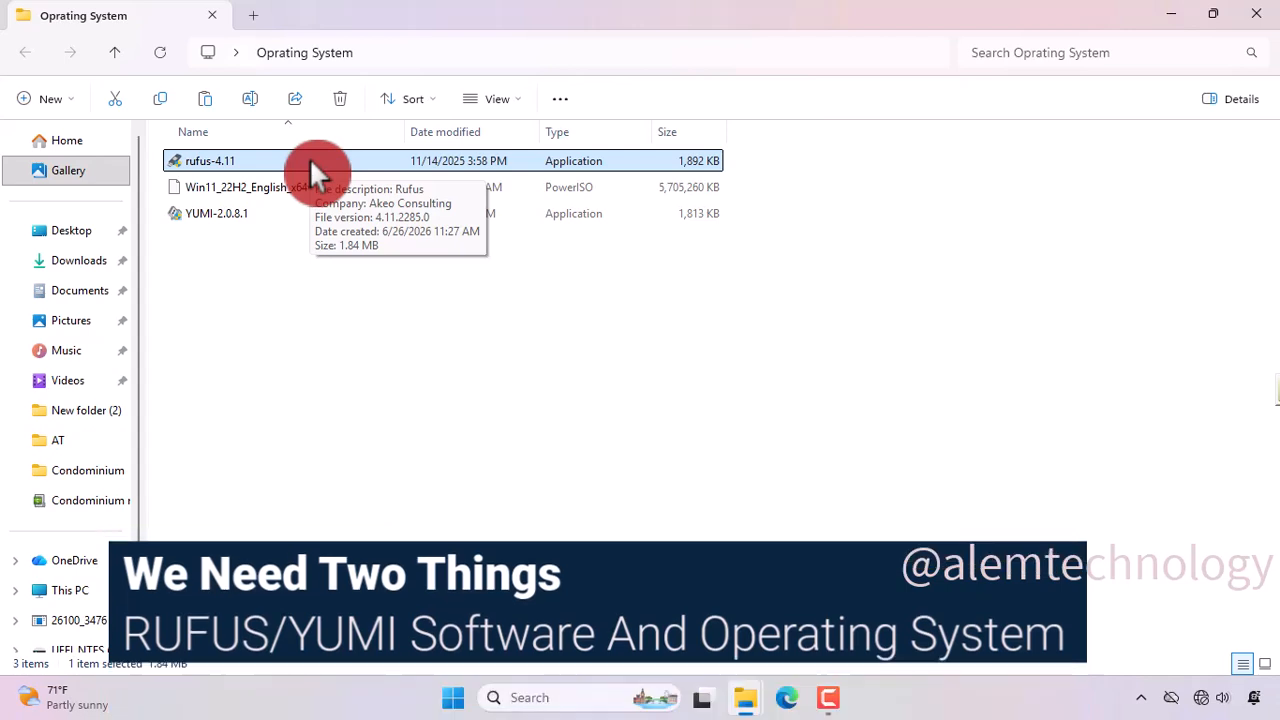
click(216, 190)
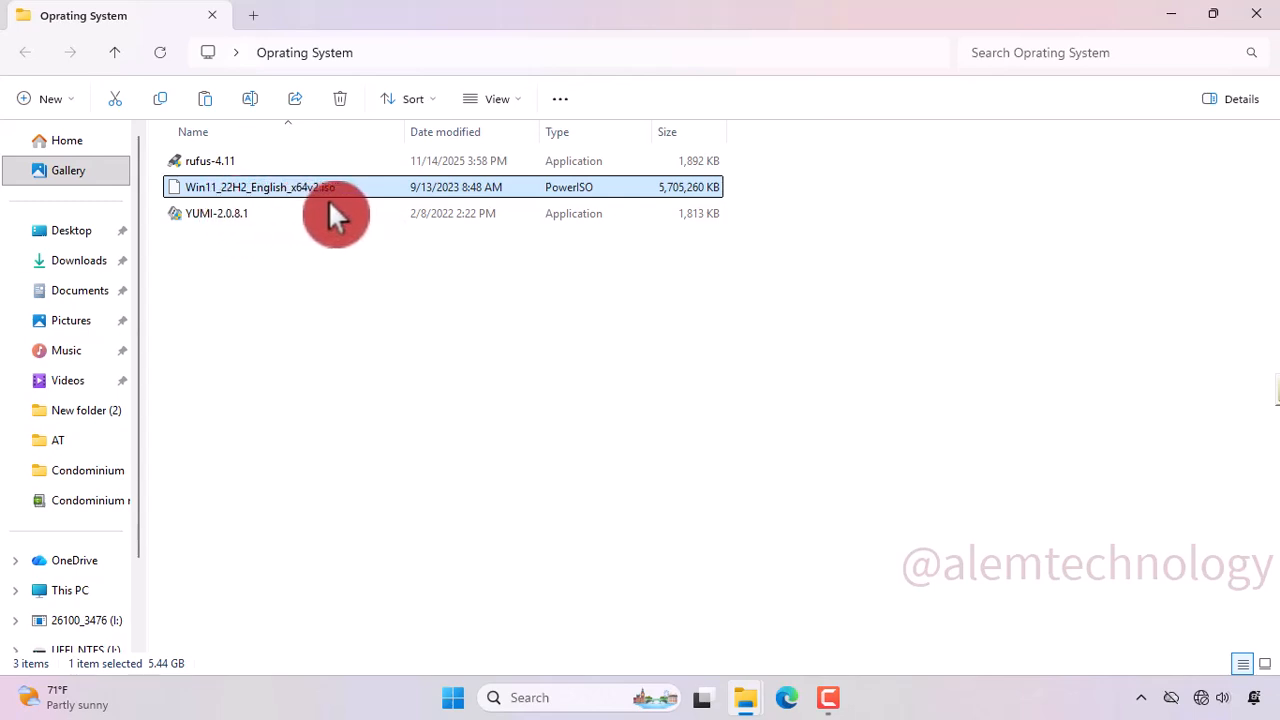
click(220, 160)
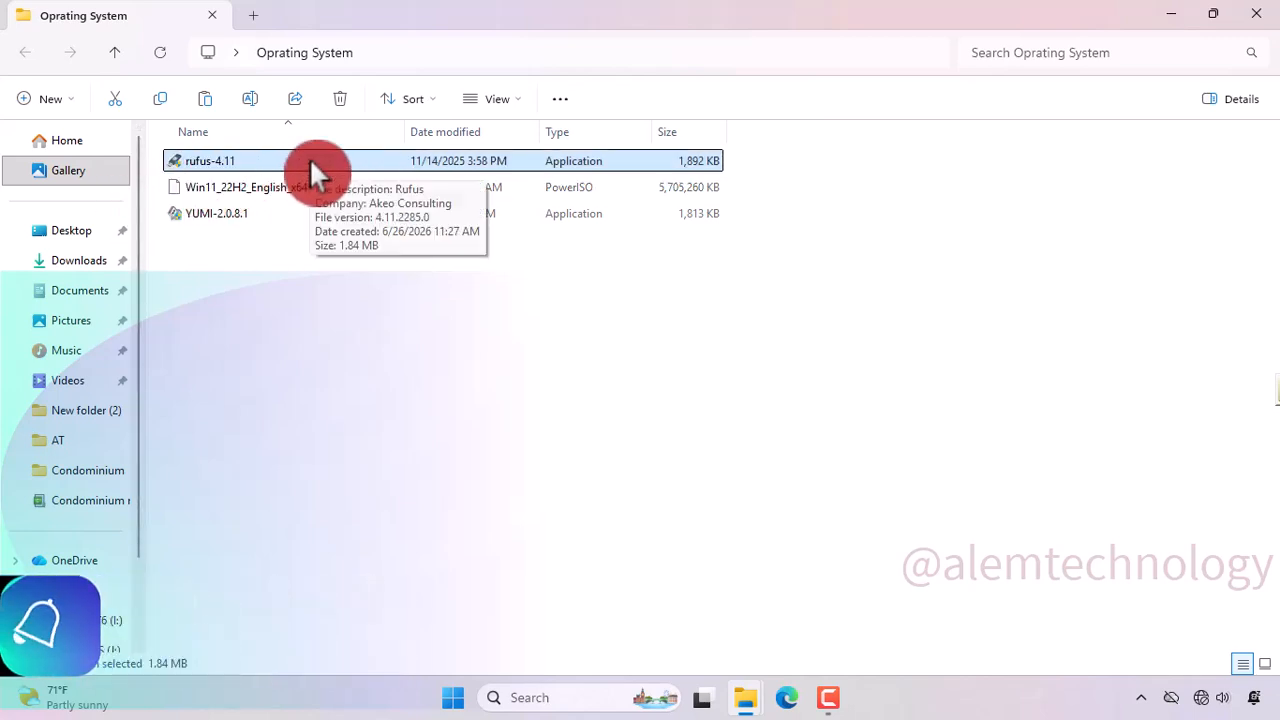
click(216, 190)
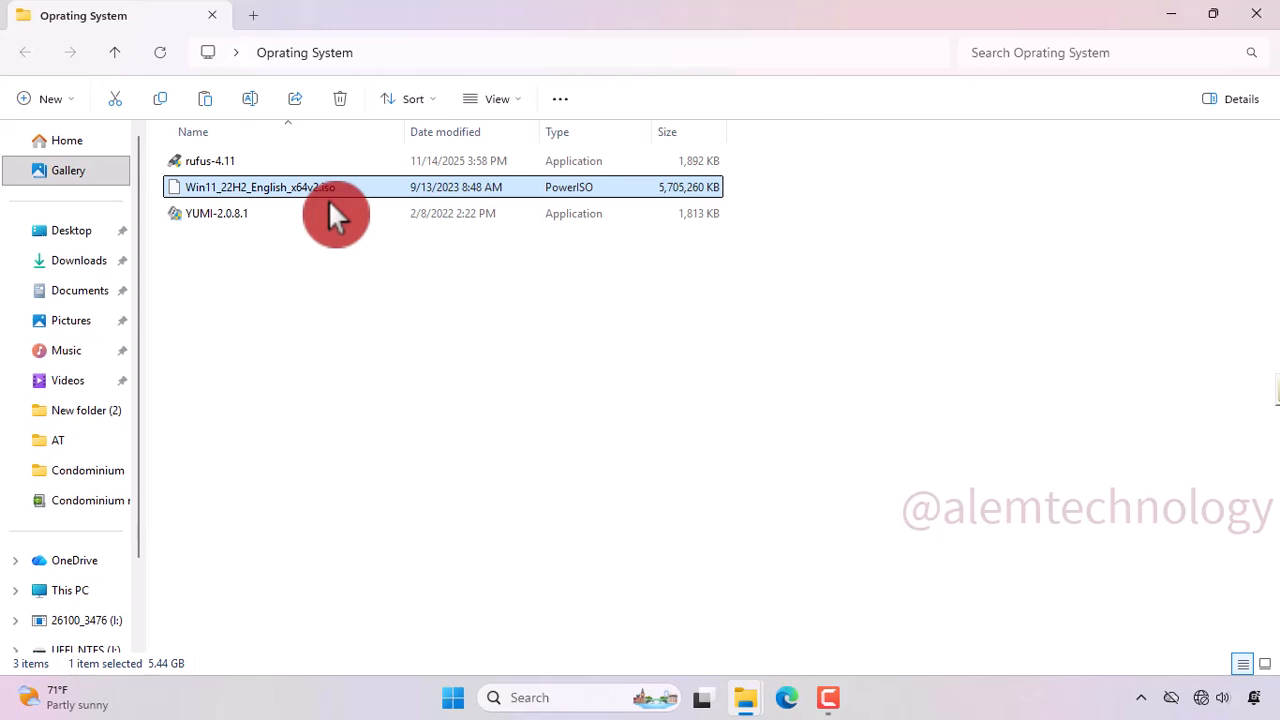
click(220, 160)
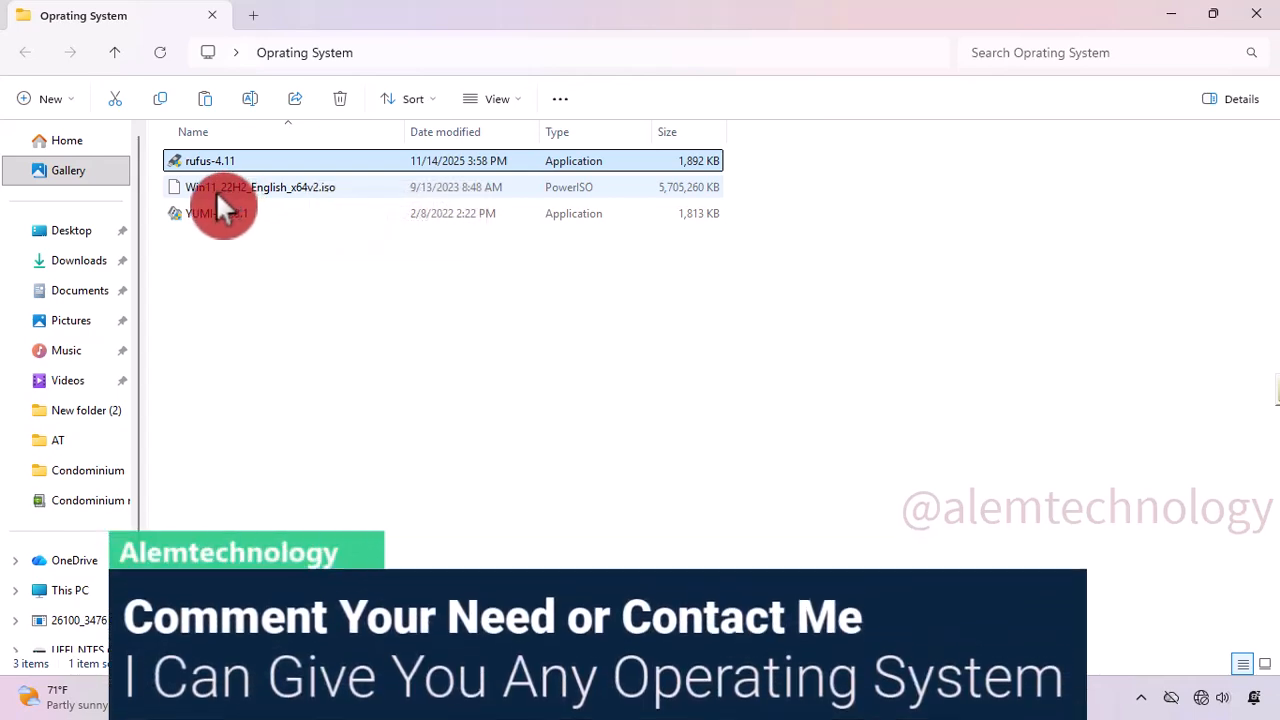
click(216, 190)
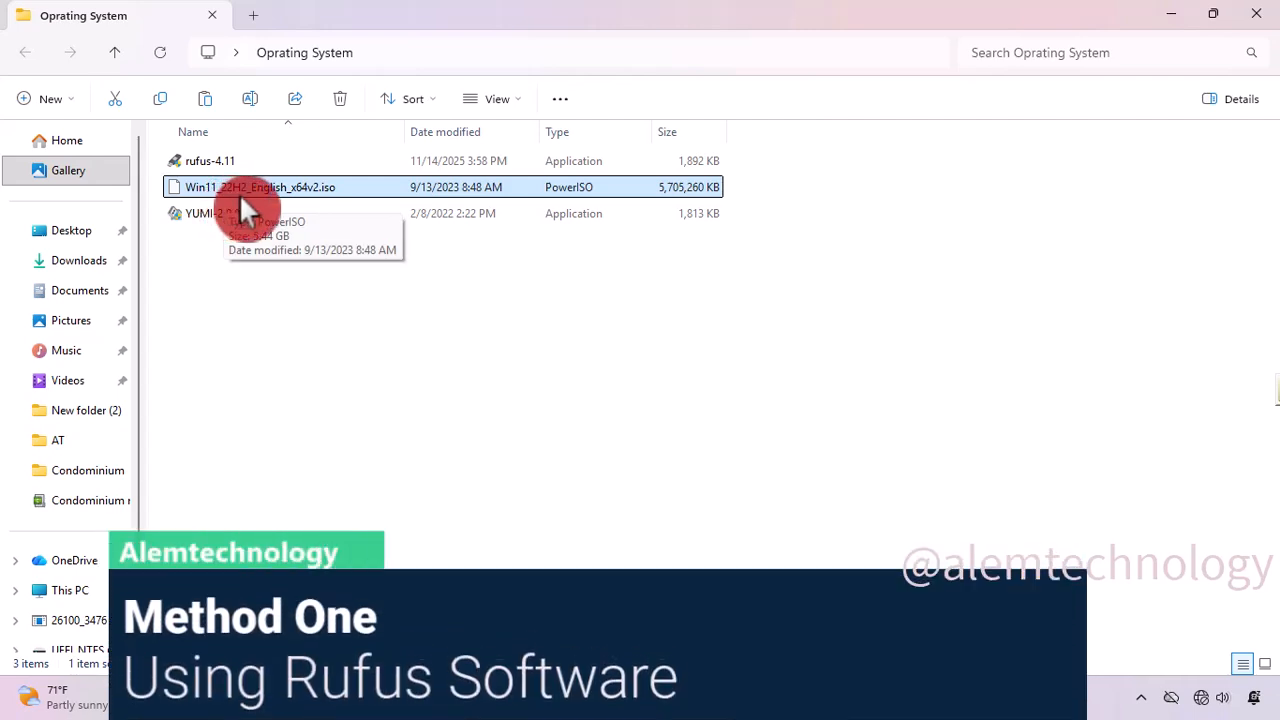
Step: Launch rufus-4.11 and decline its online check for application updates
click(296, 159)
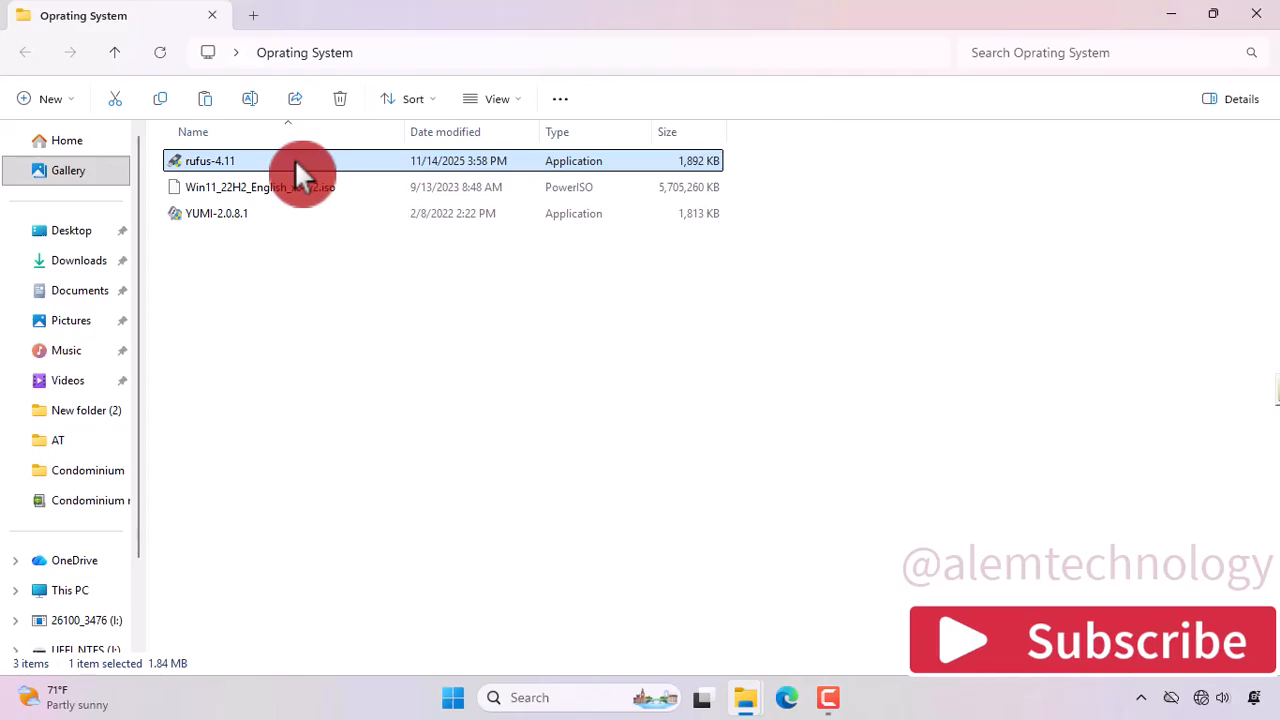
double_click(294, 160)
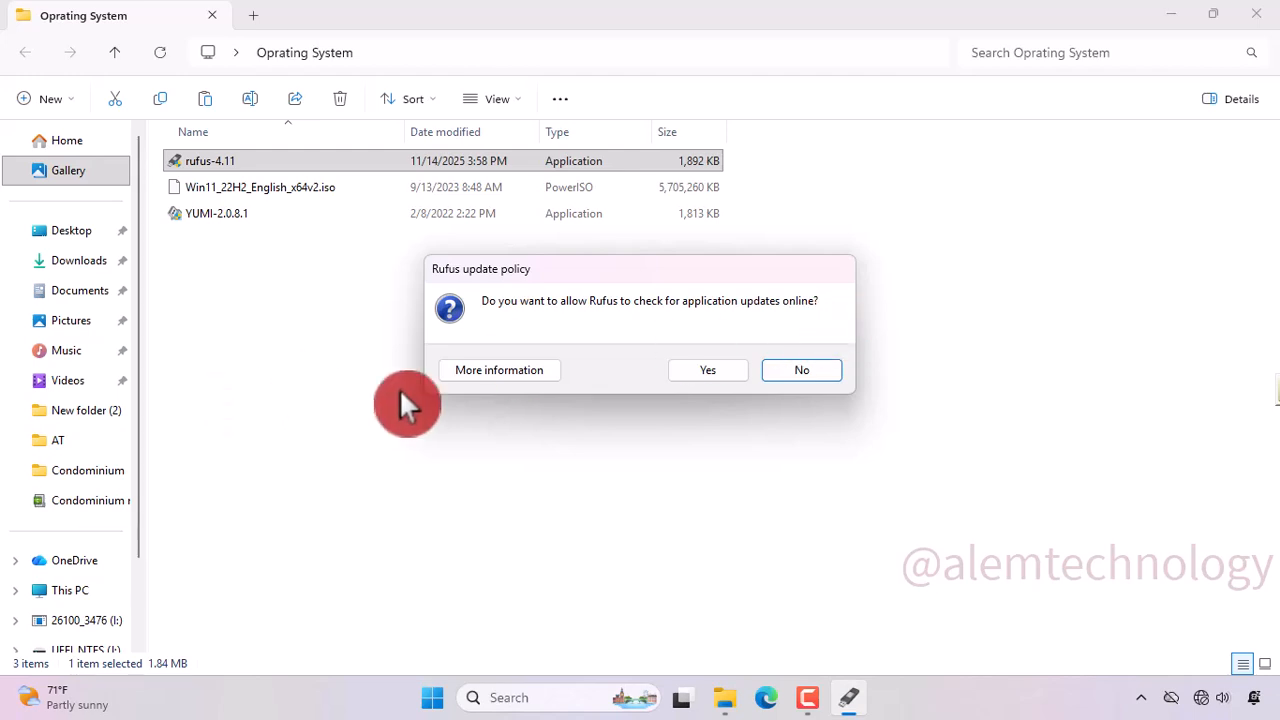
click(815, 378)
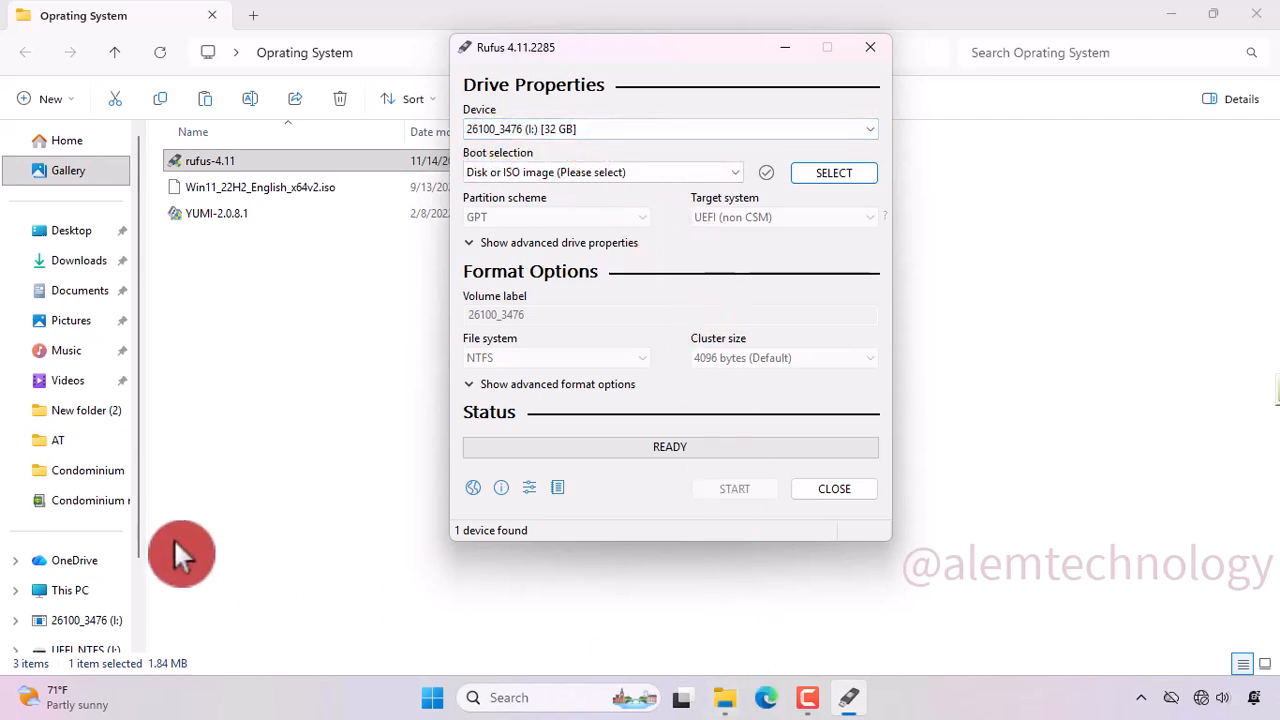
Step: Check the connected USB drive in the This PC window, and minimize that window
mouse_move(726, 697)
click(690, 635)
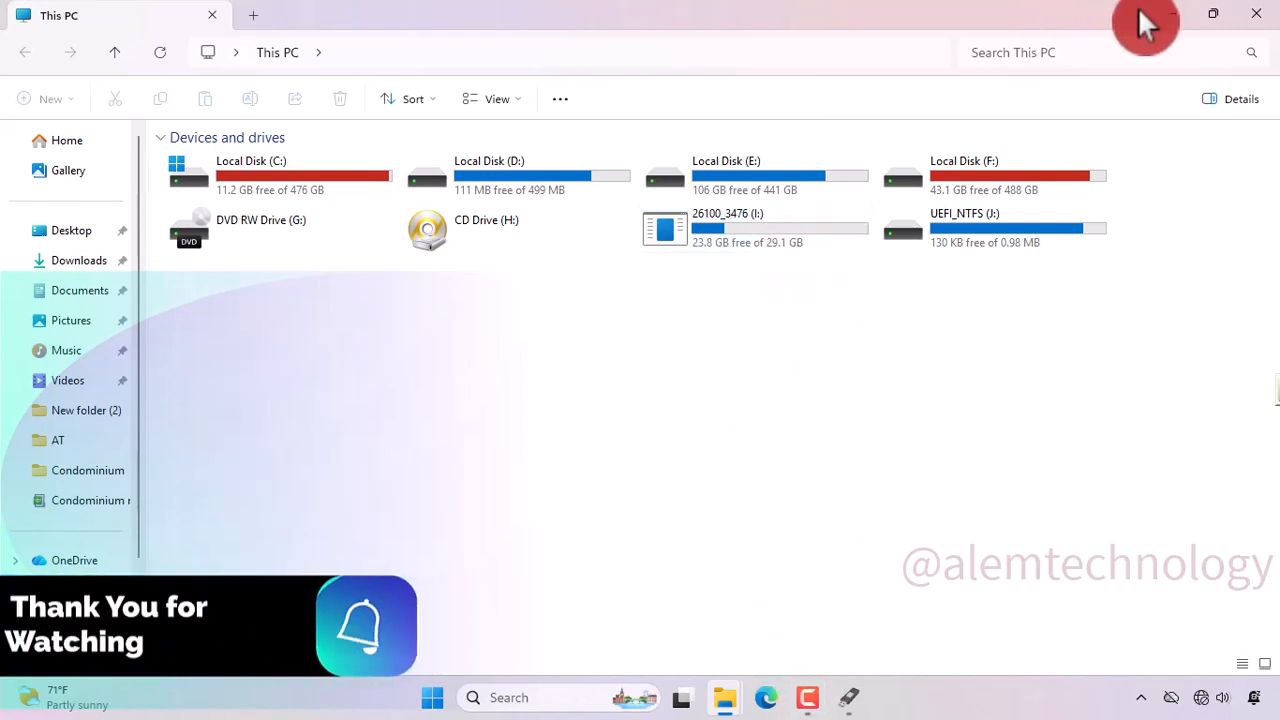
click(1180, 12)
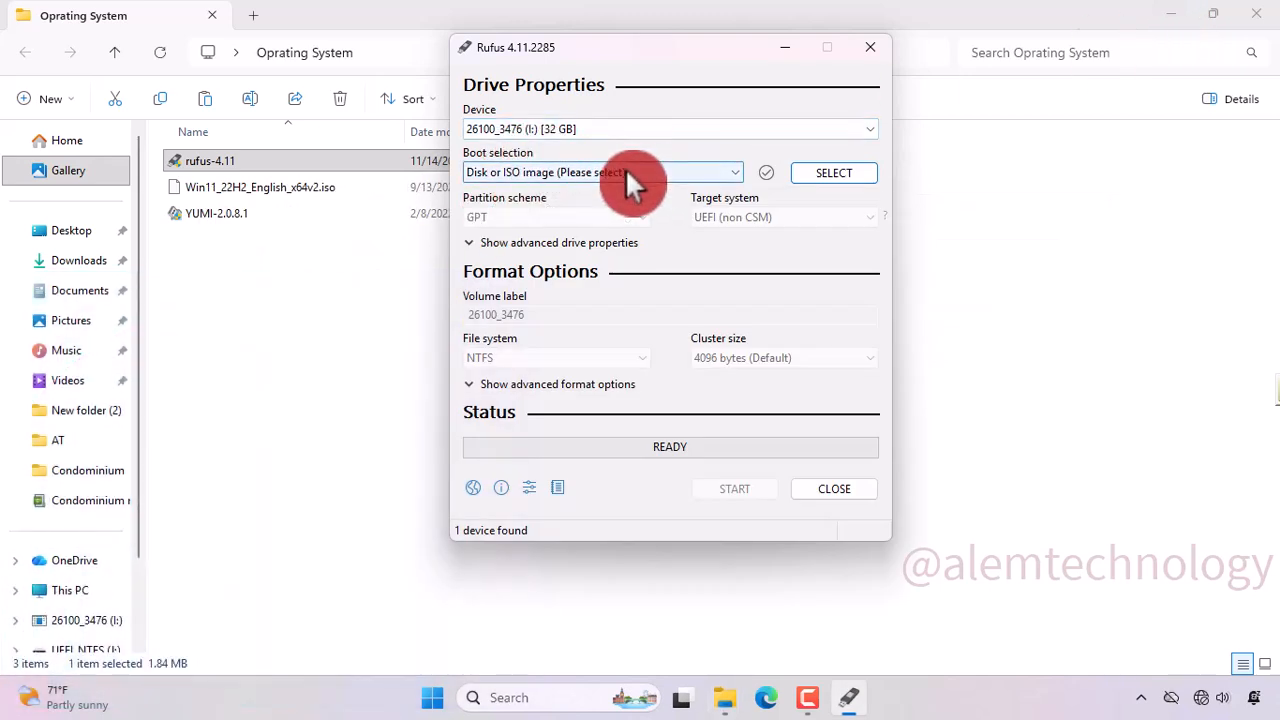
Step: Set the boot selection to Disk or ISO image and load Win11_22H2_English_x64v2.iso from the Desktop's Oprating System folder
click(485, 175)
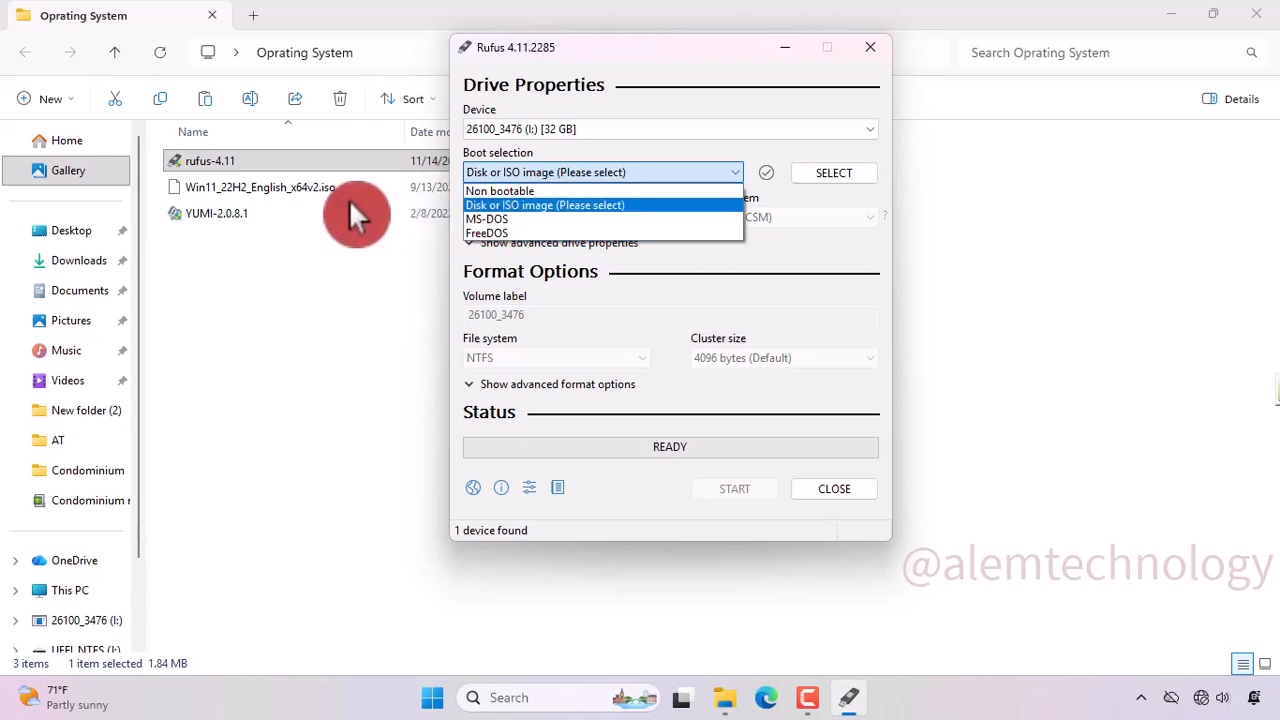
click(579, 205)
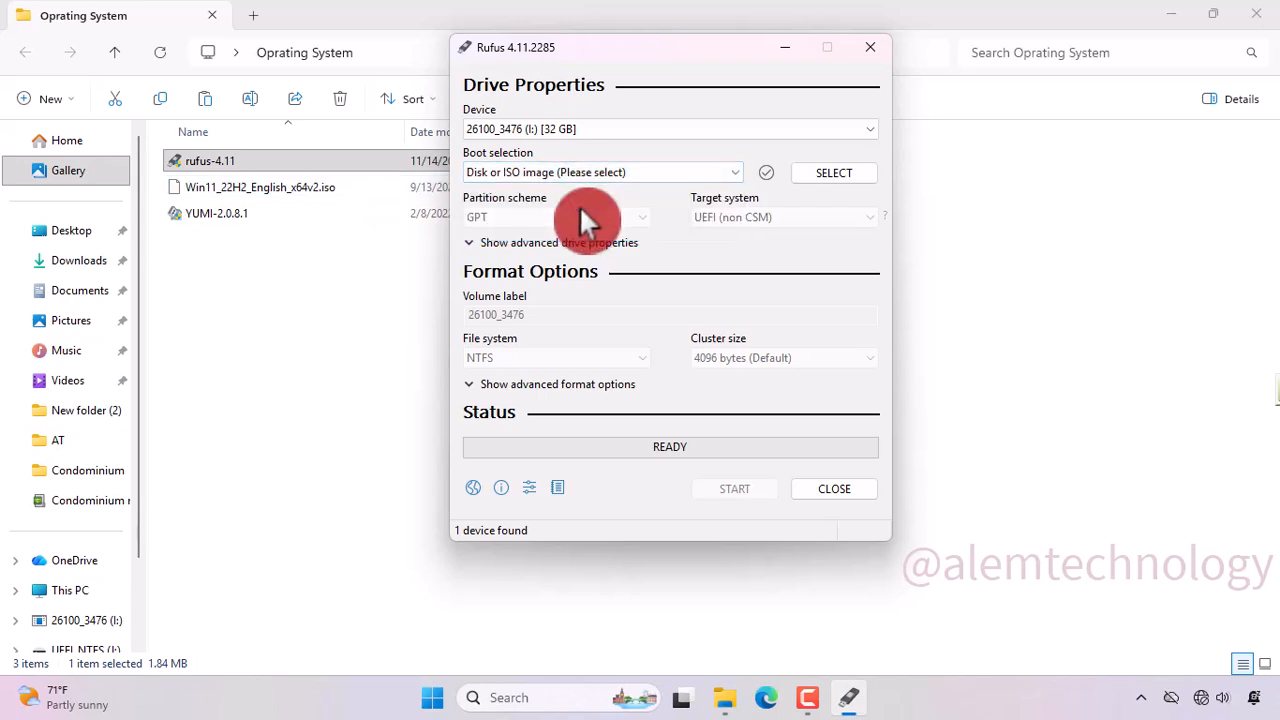
click(836, 174)
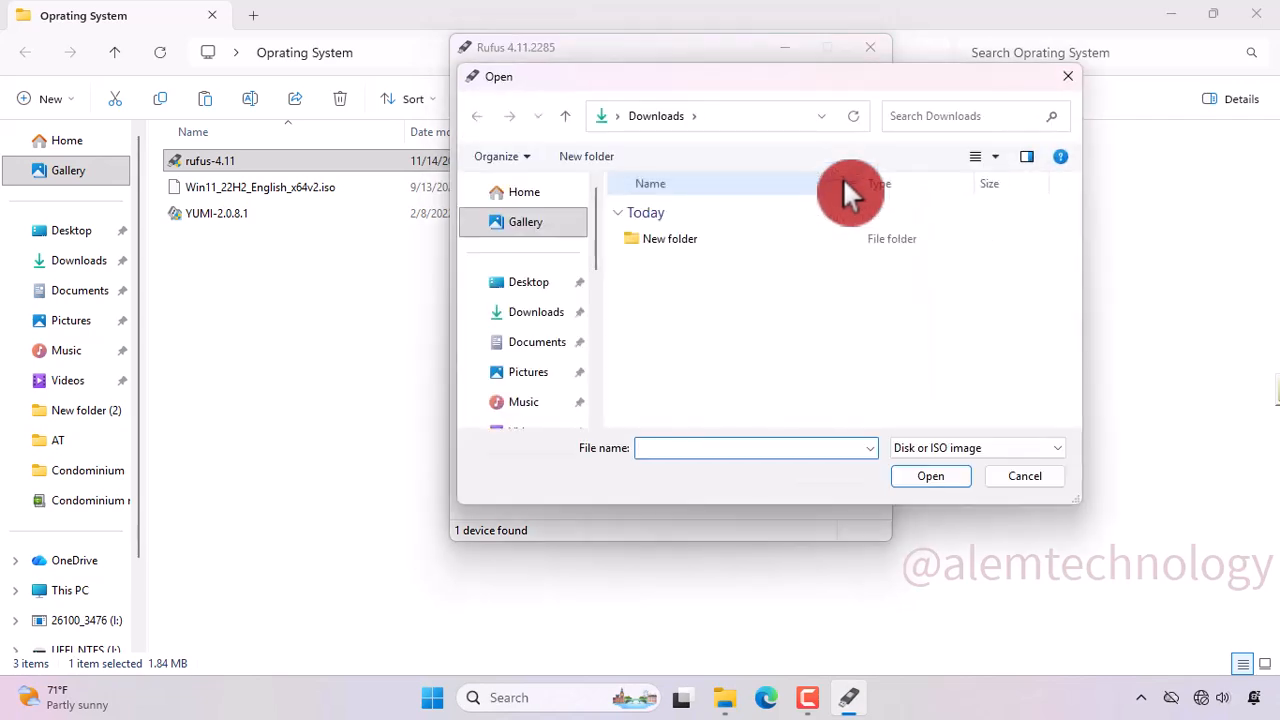
click(538, 292)
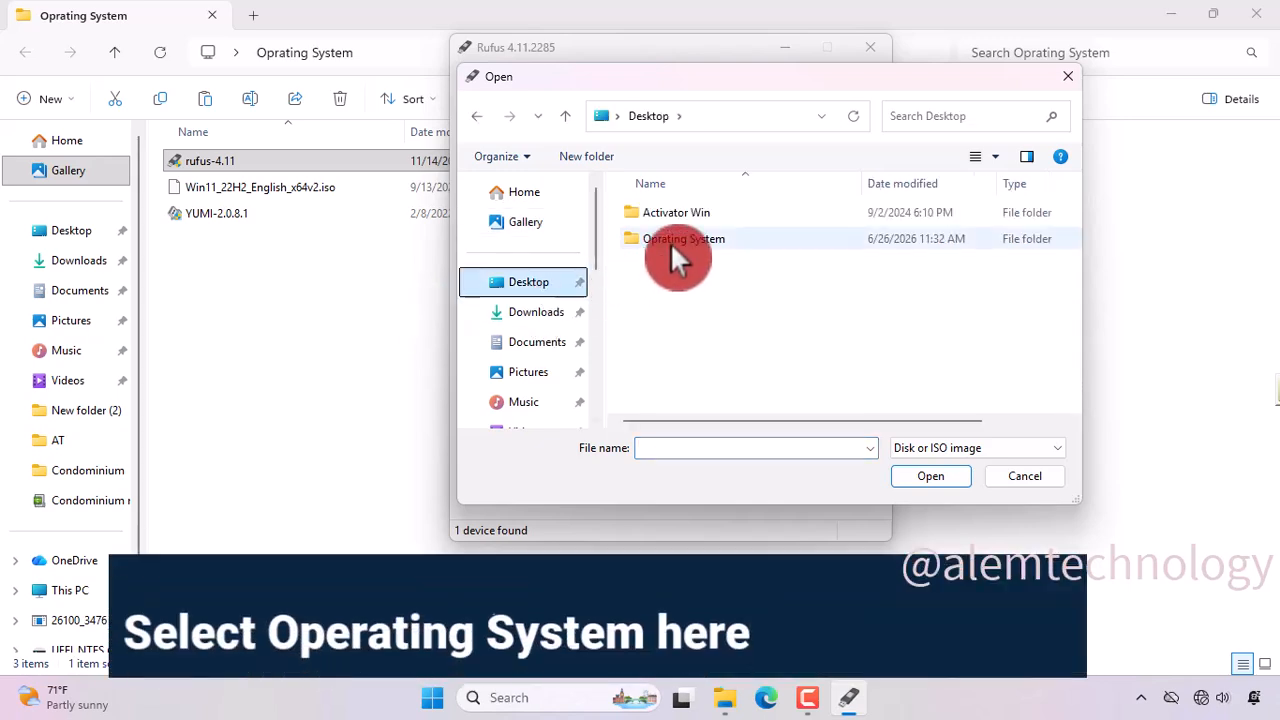
double_click(670, 242)
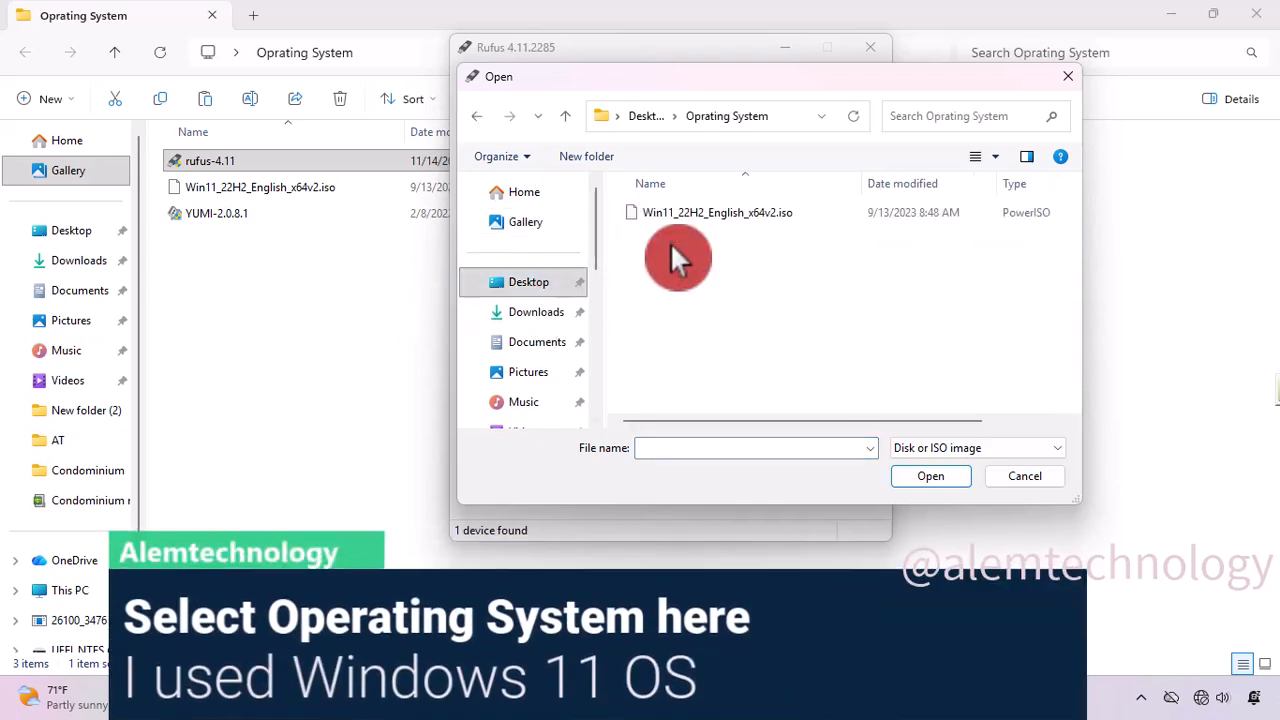
click(760, 218)
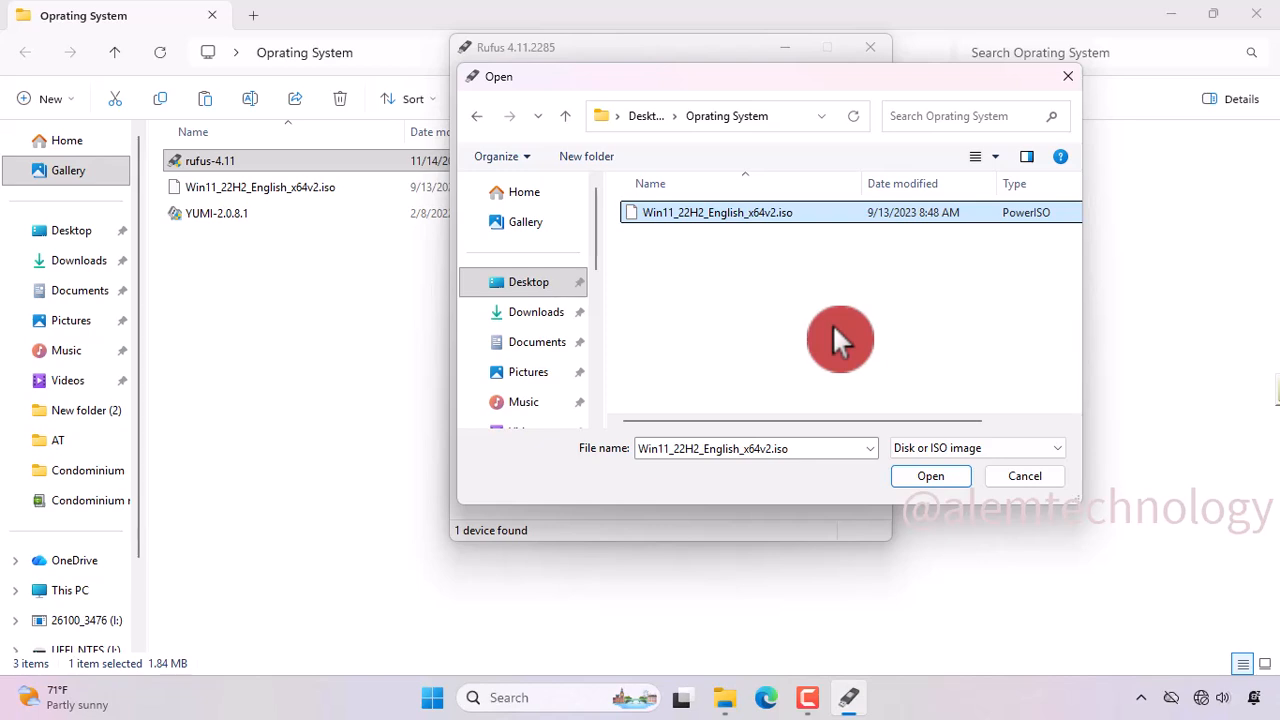
click(978, 446)
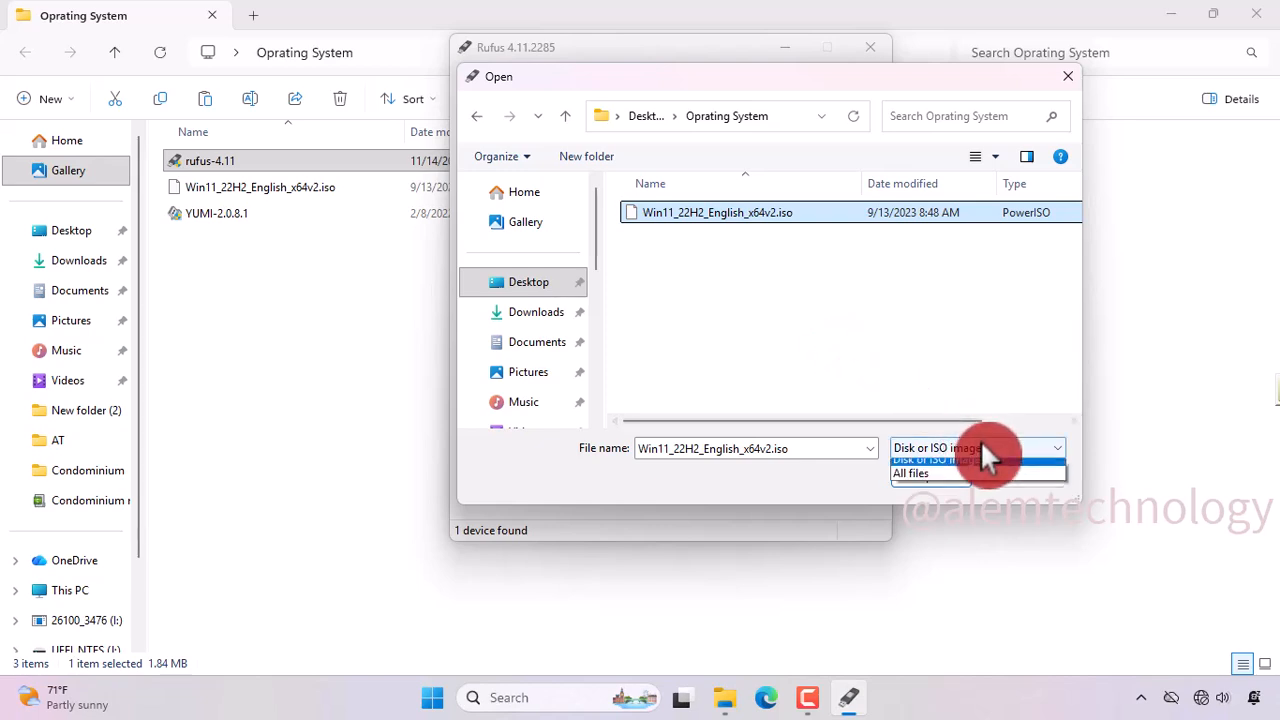
click(955, 378)
click(689, 218)
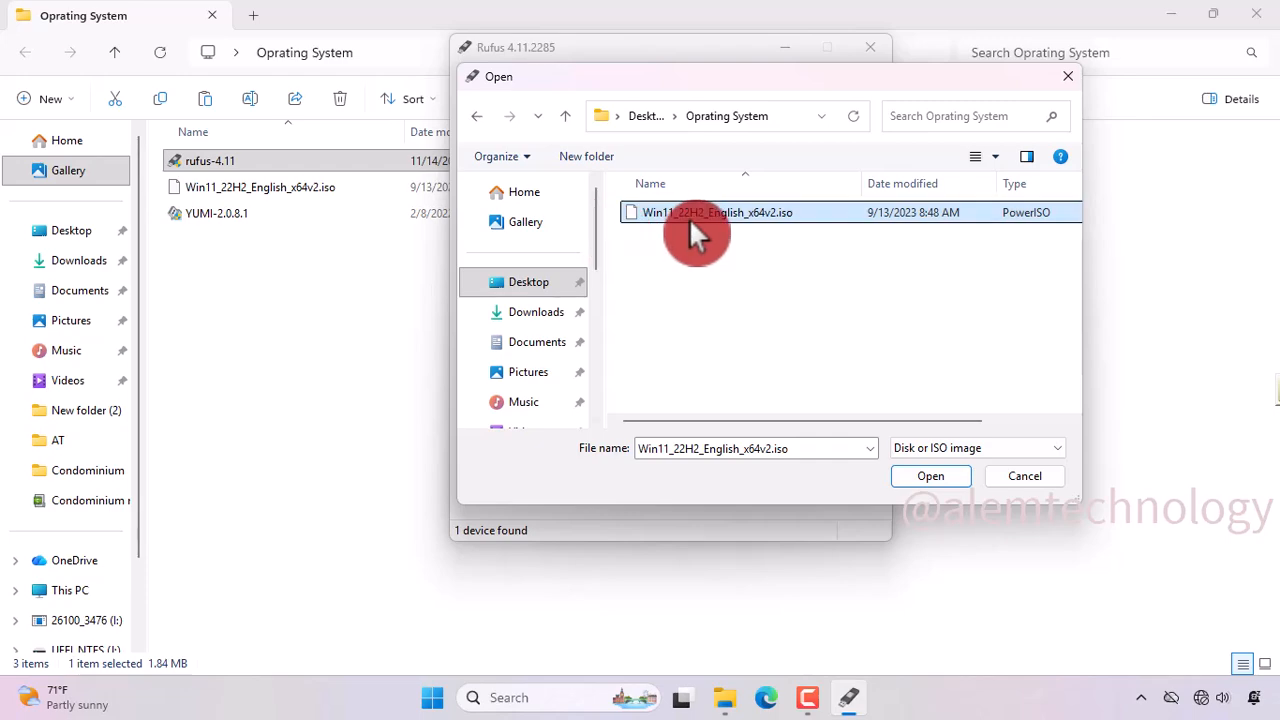
click(918, 480)
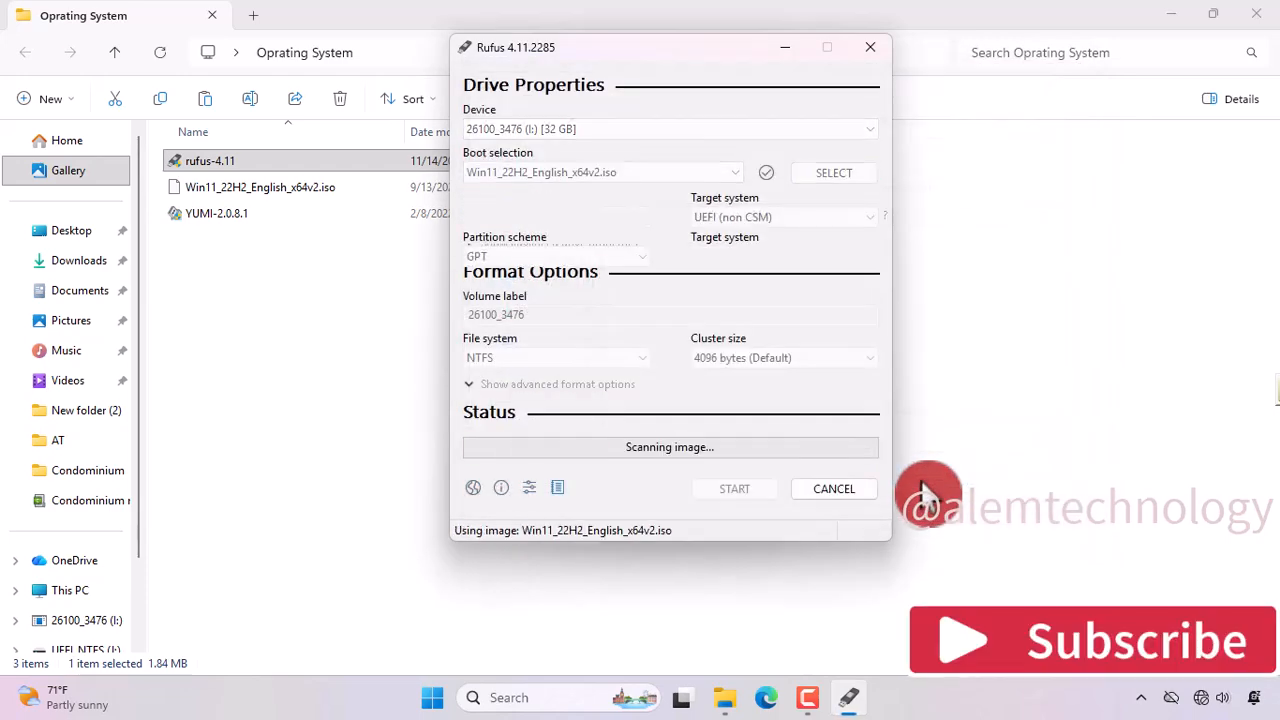
Step: Set the image option to Standard Windows installation and the partition scheme to MBR, keeping BIOS (or UEFI-CSM) as target system
click(862, 220)
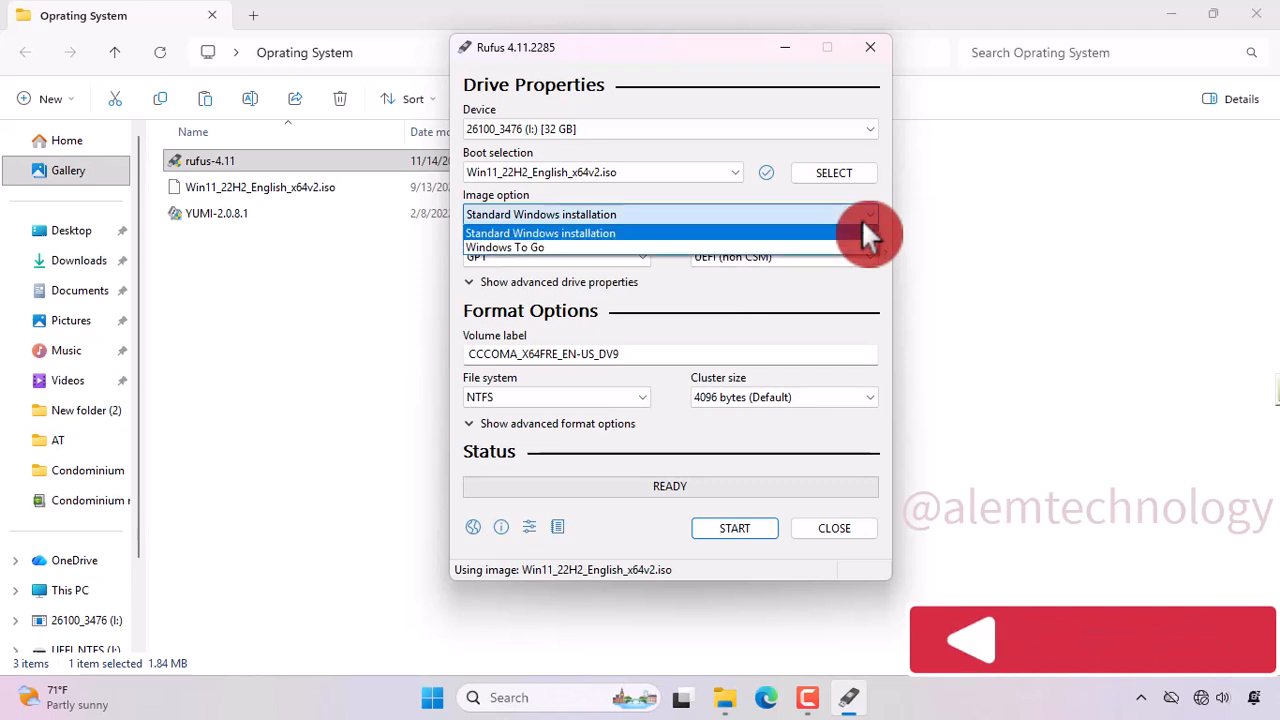
click(603, 233)
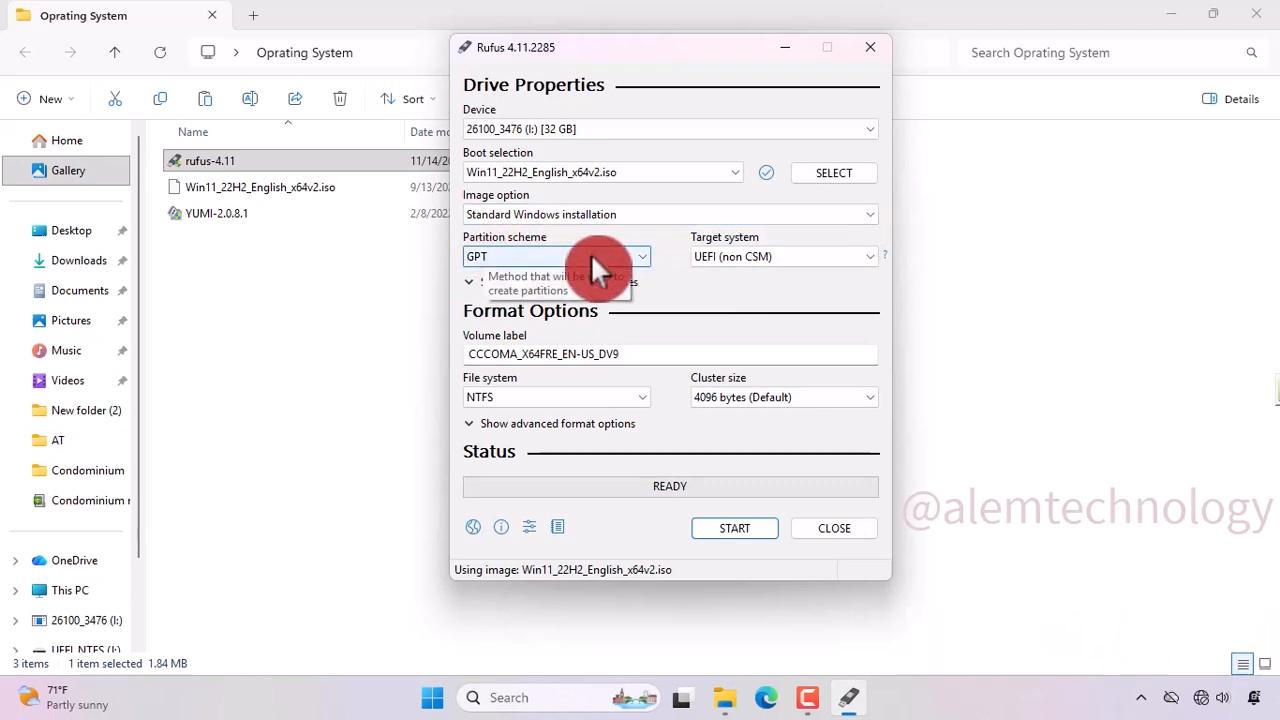
click(638, 257)
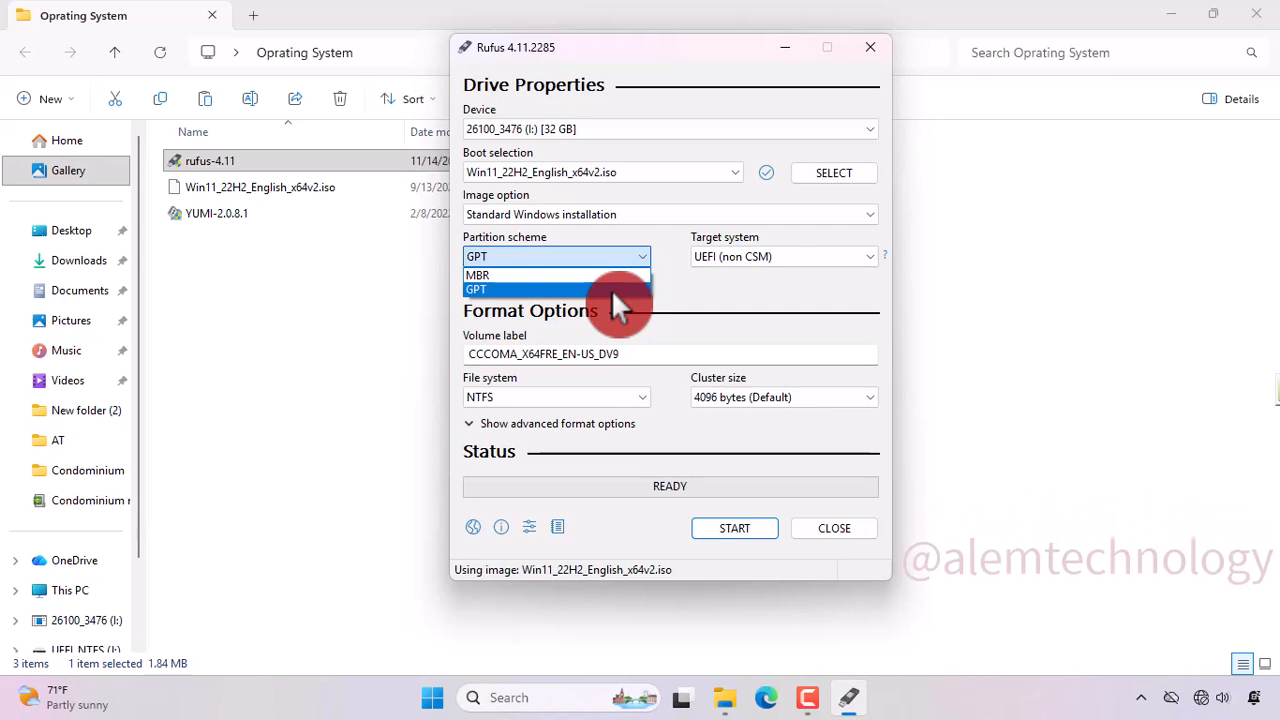
click(517, 276)
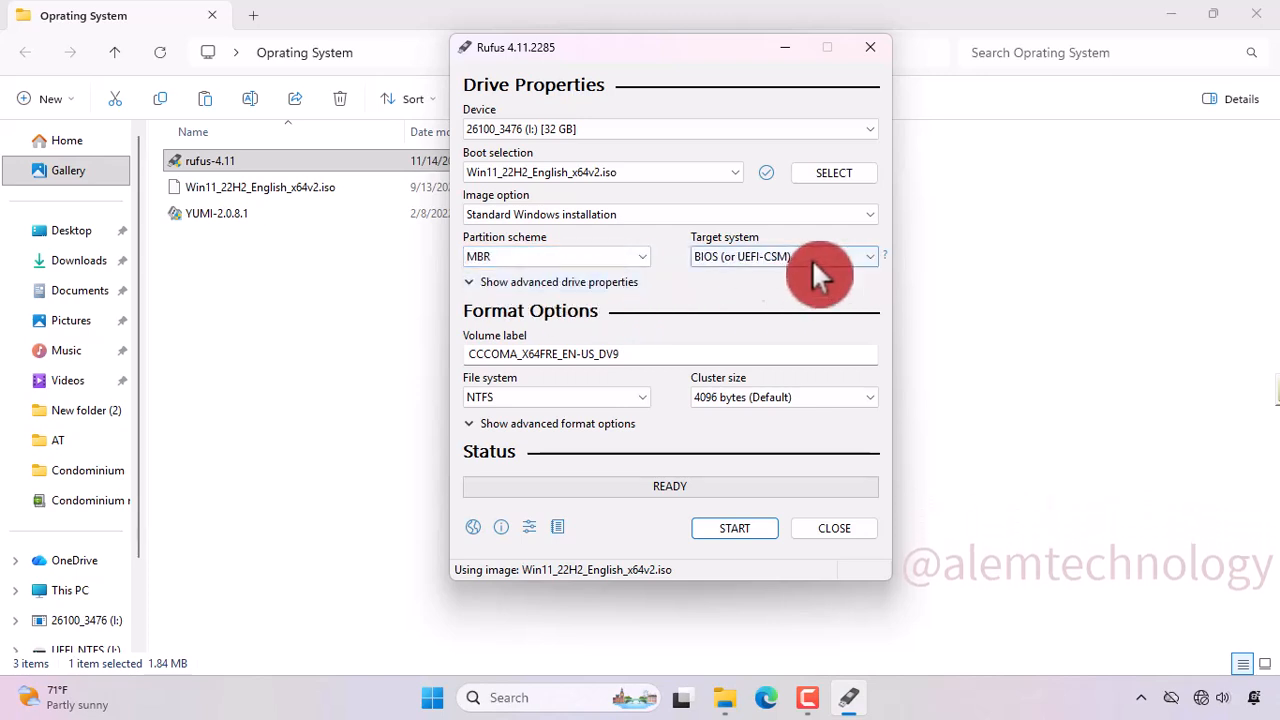
click(829, 259)
click(829, 259)
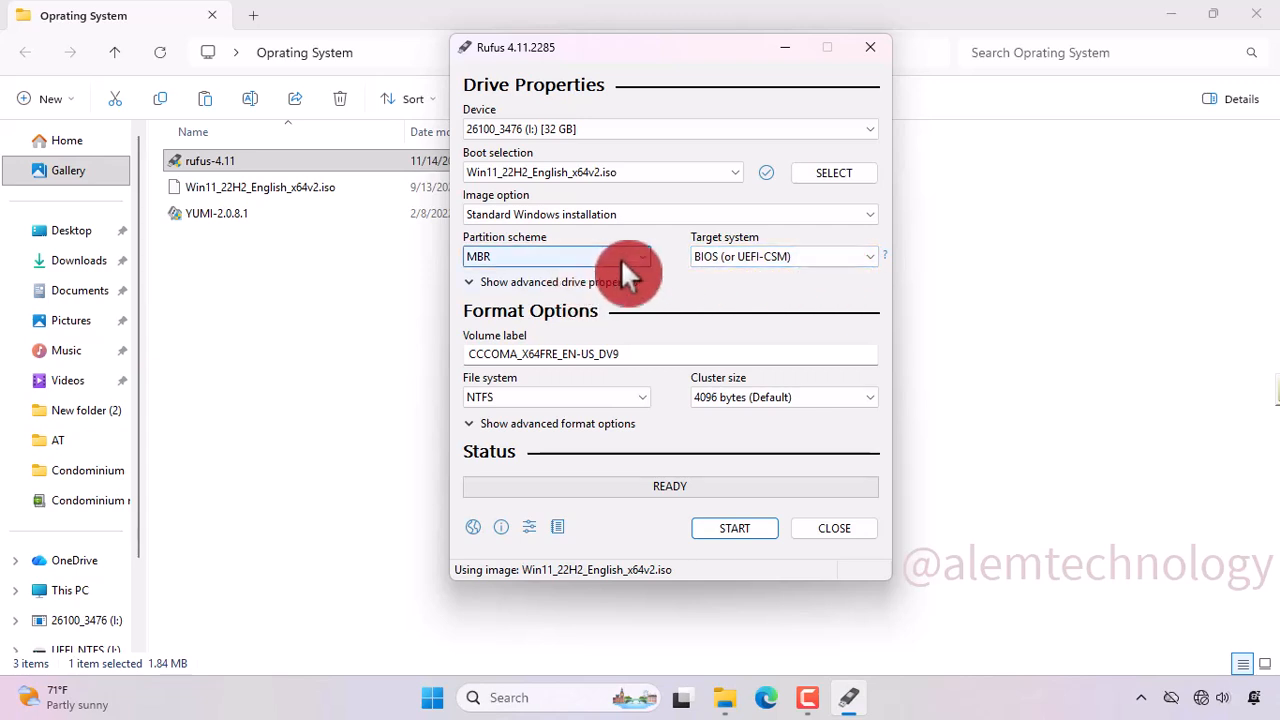
Step: Replace the volume label in the format options with win11
click(629, 355)
drag(629, 355, 449, 352)
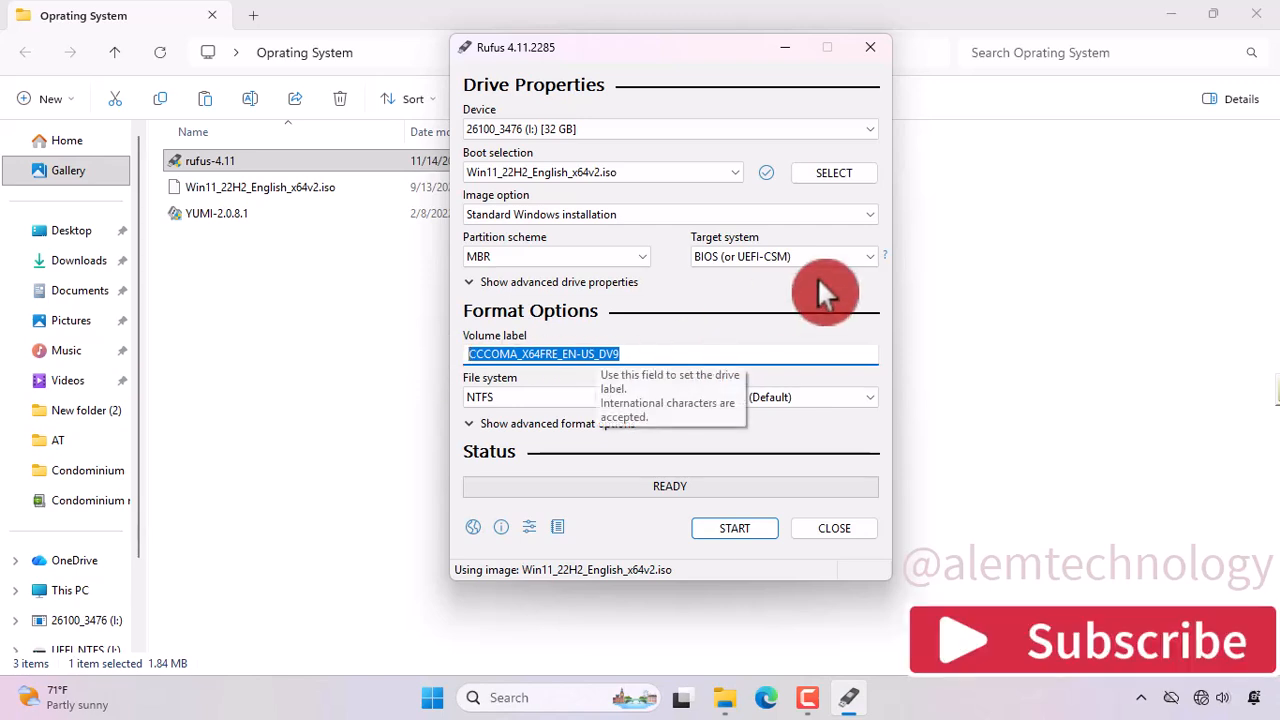
text(win)
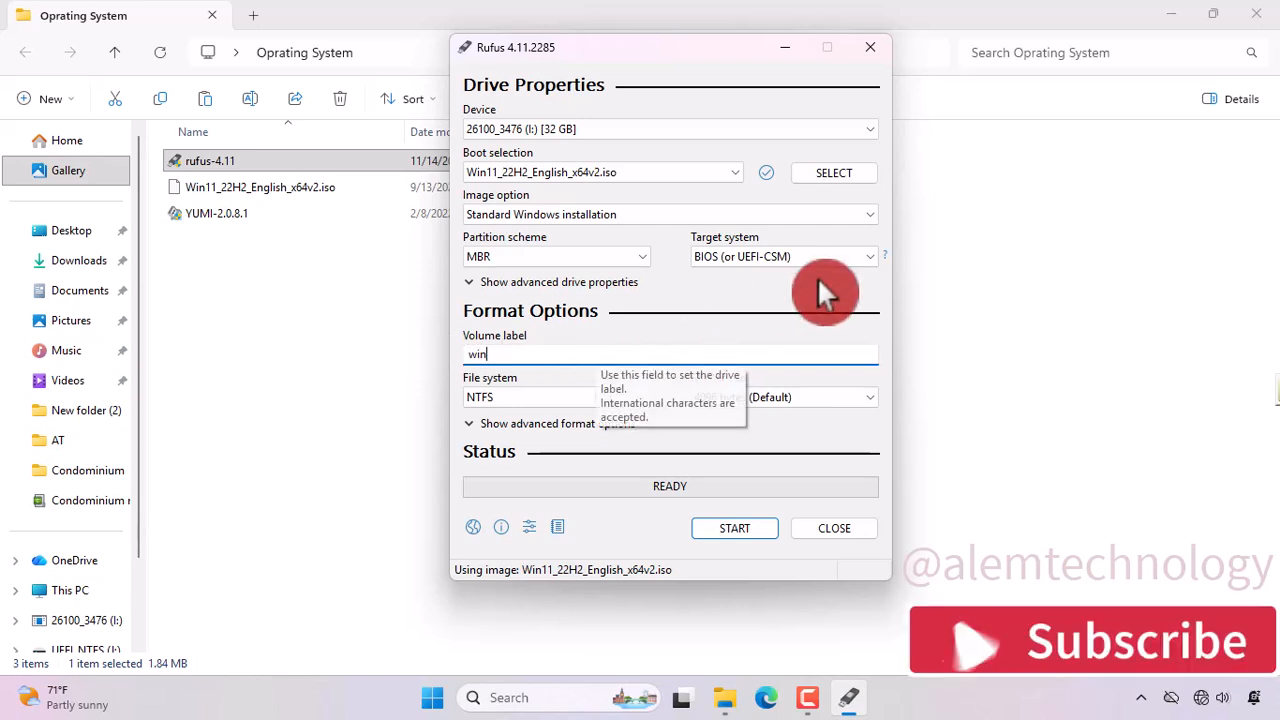
text(11)
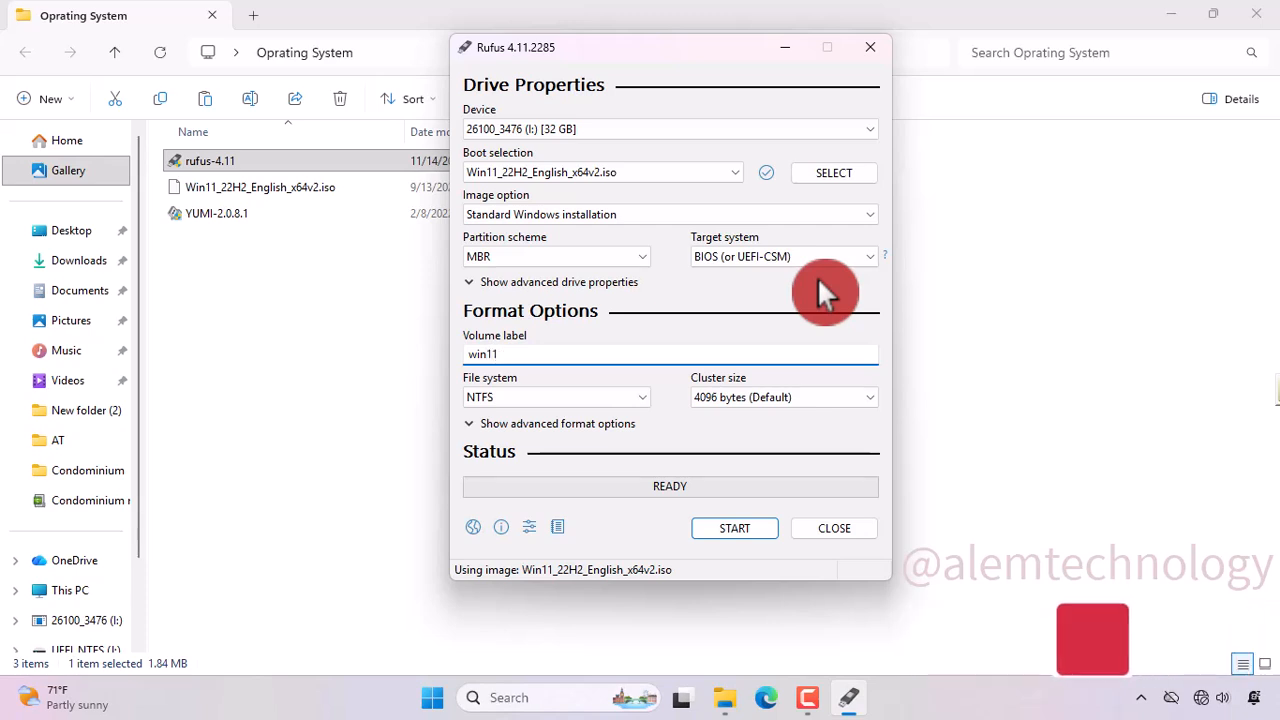
Step: Keep NTFS as the file system and 4096 bytes (Default) as the cluster size, and review the advanced format options
click(552, 397)
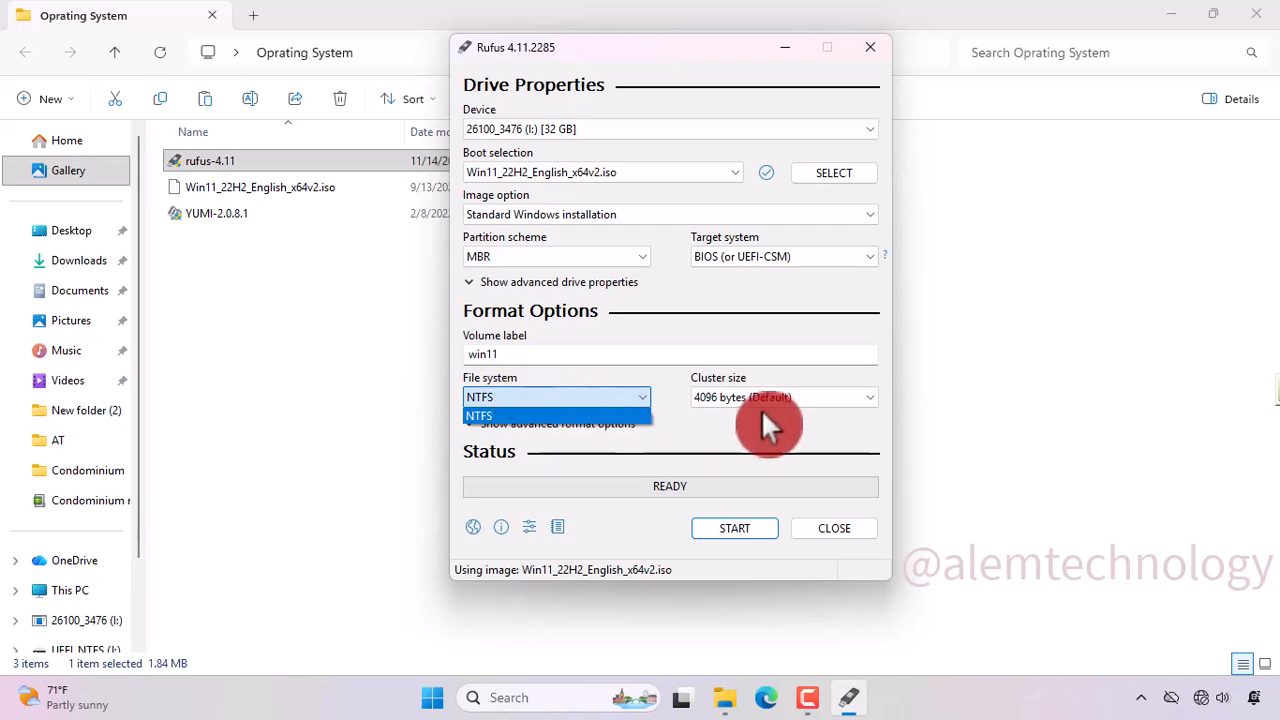
click(586, 412)
click(827, 405)
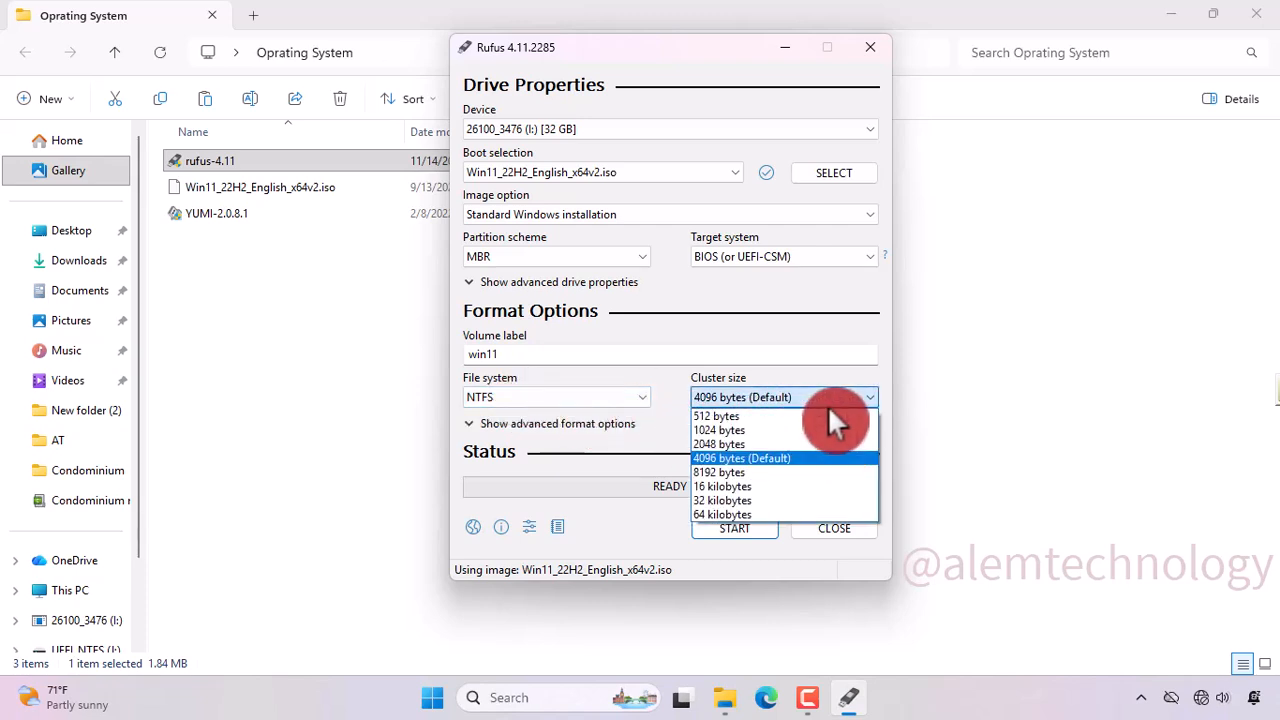
click(795, 458)
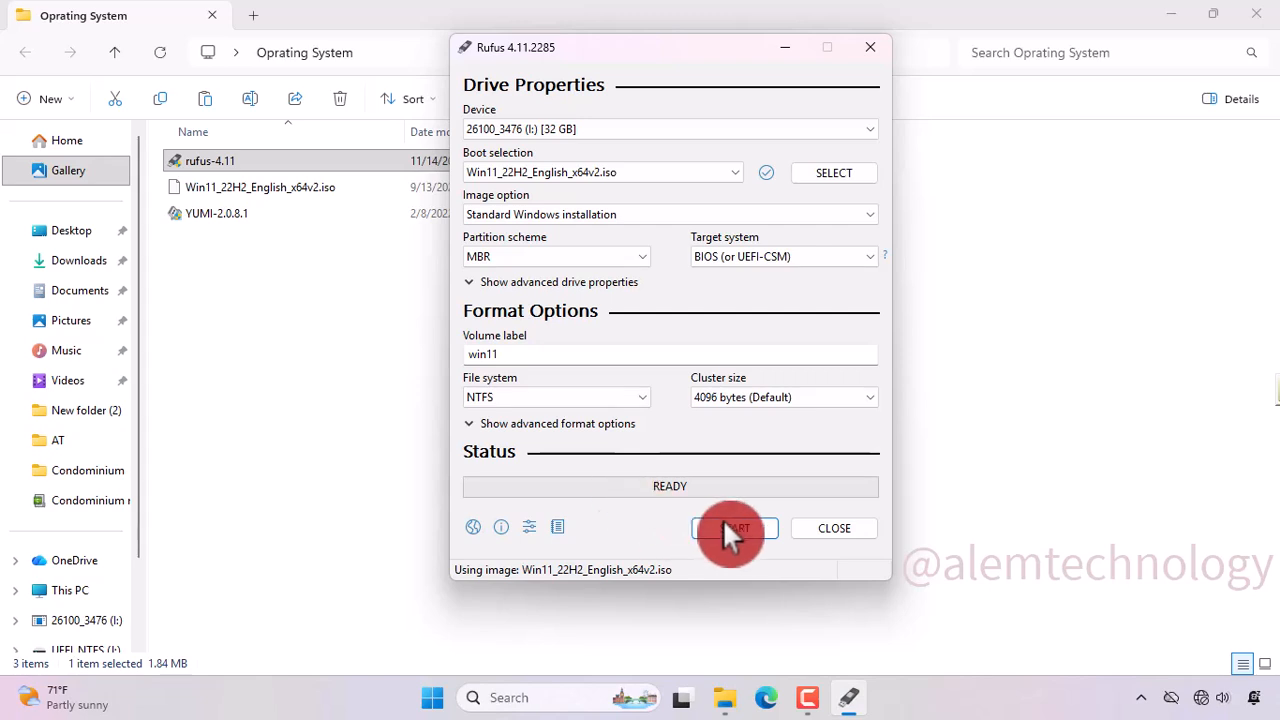
click(472, 425)
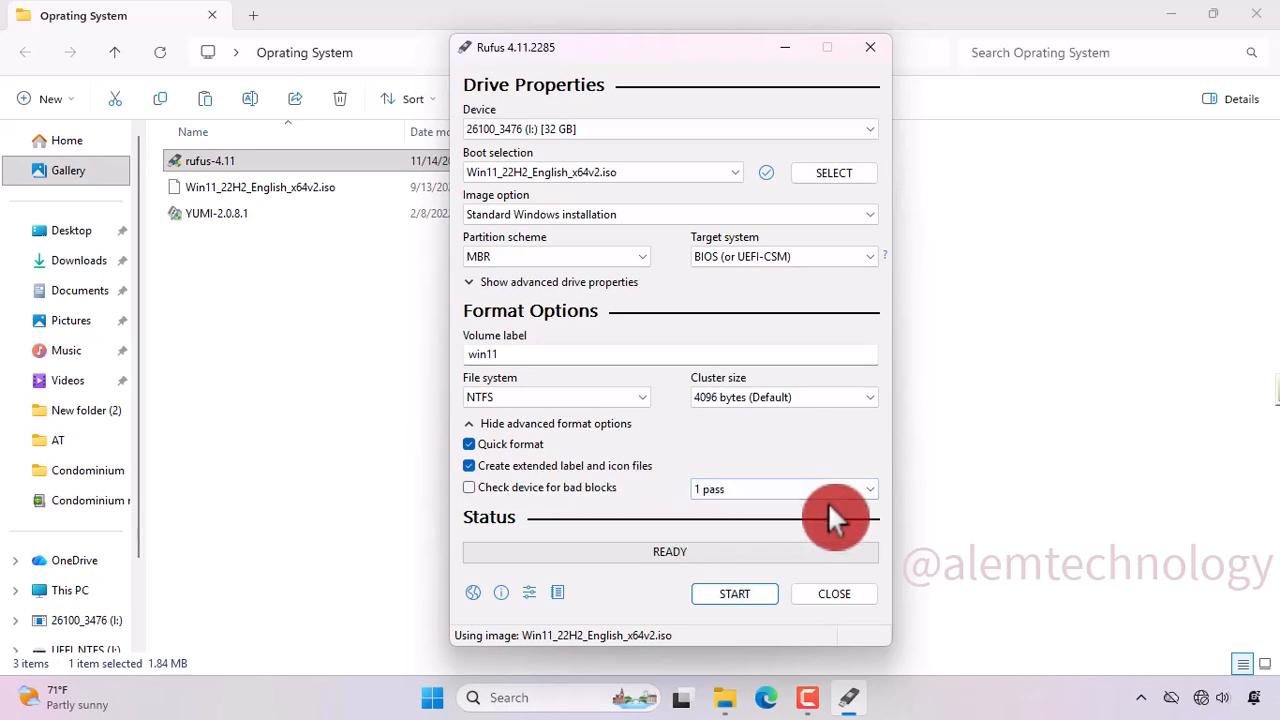
click(470, 424)
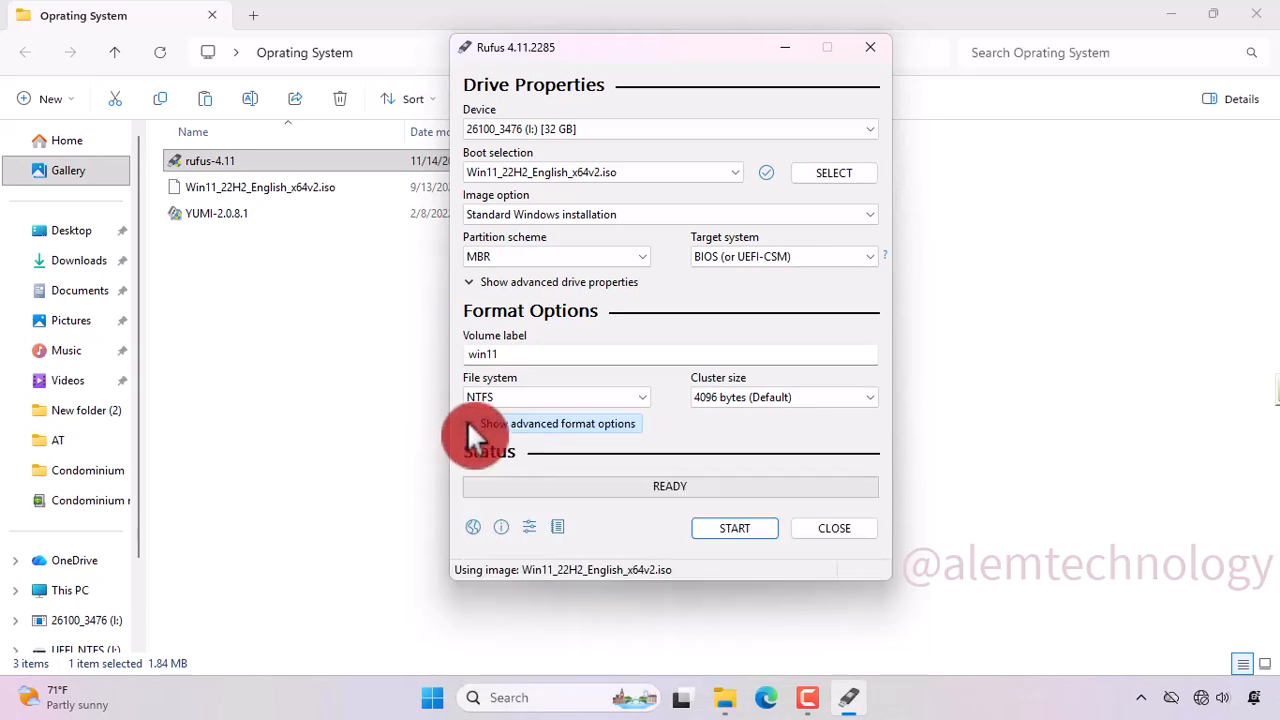
Step: Start writing the drive, removing the RAM, Secure Boot, TPM 2.0 and online Microsoft account requirements, and accept the bootloader and data-loss warnings
click(755, 532)
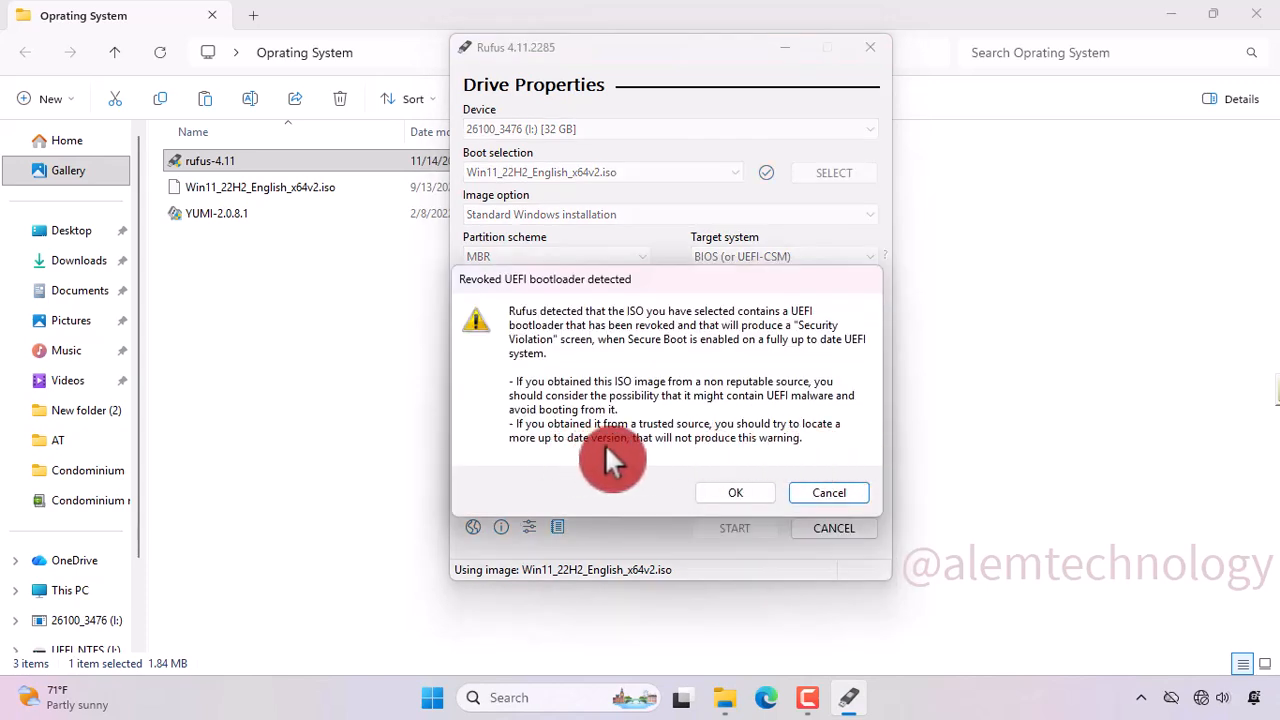
click(755, 492)
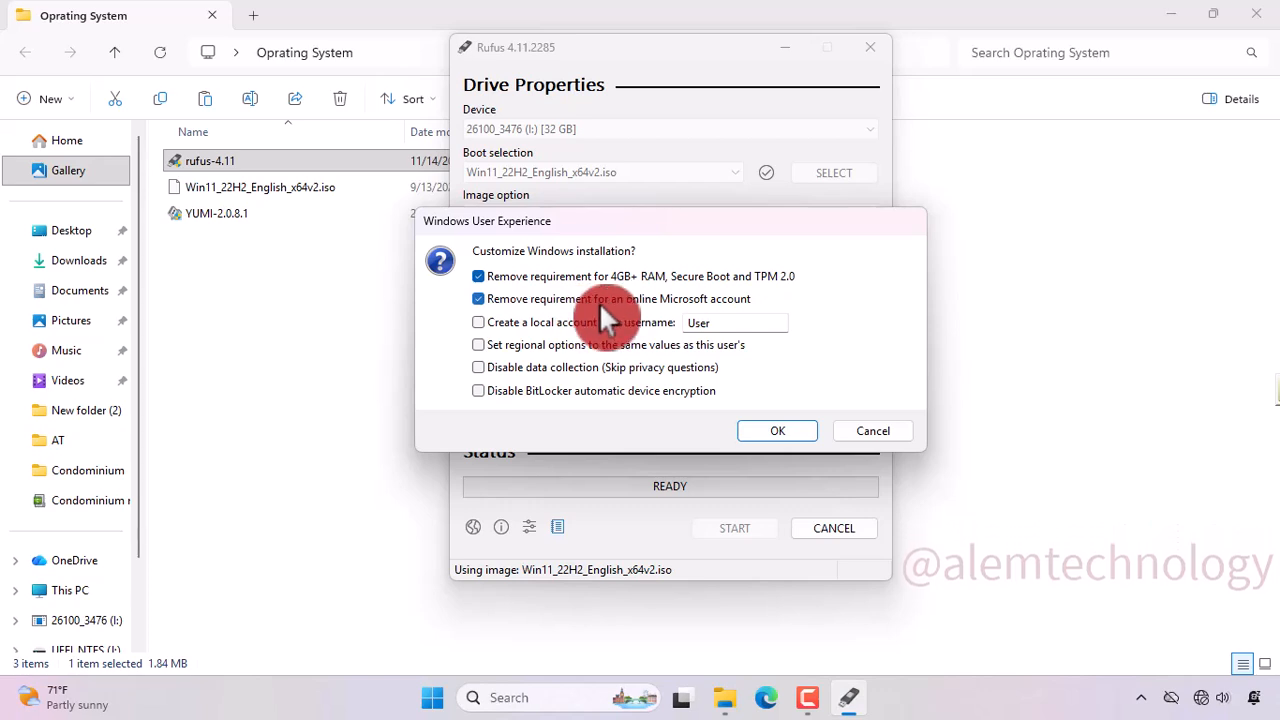
click(764, 330)
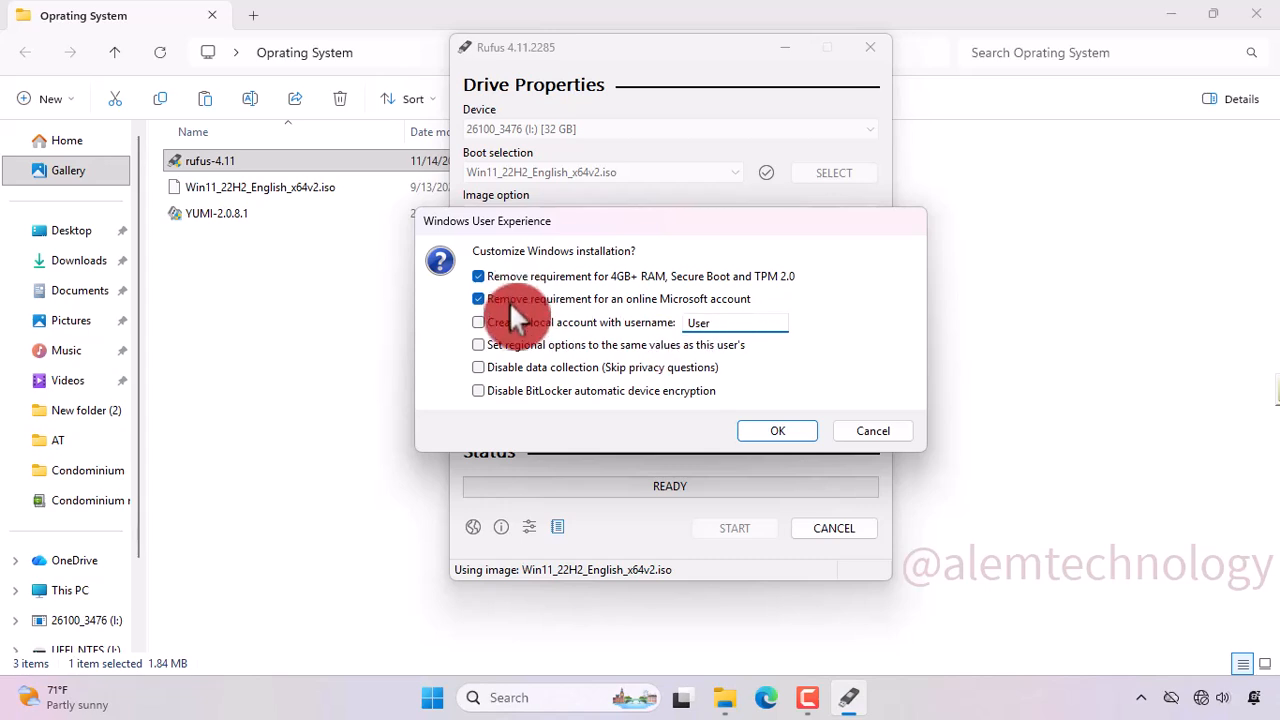
click(775, 432)
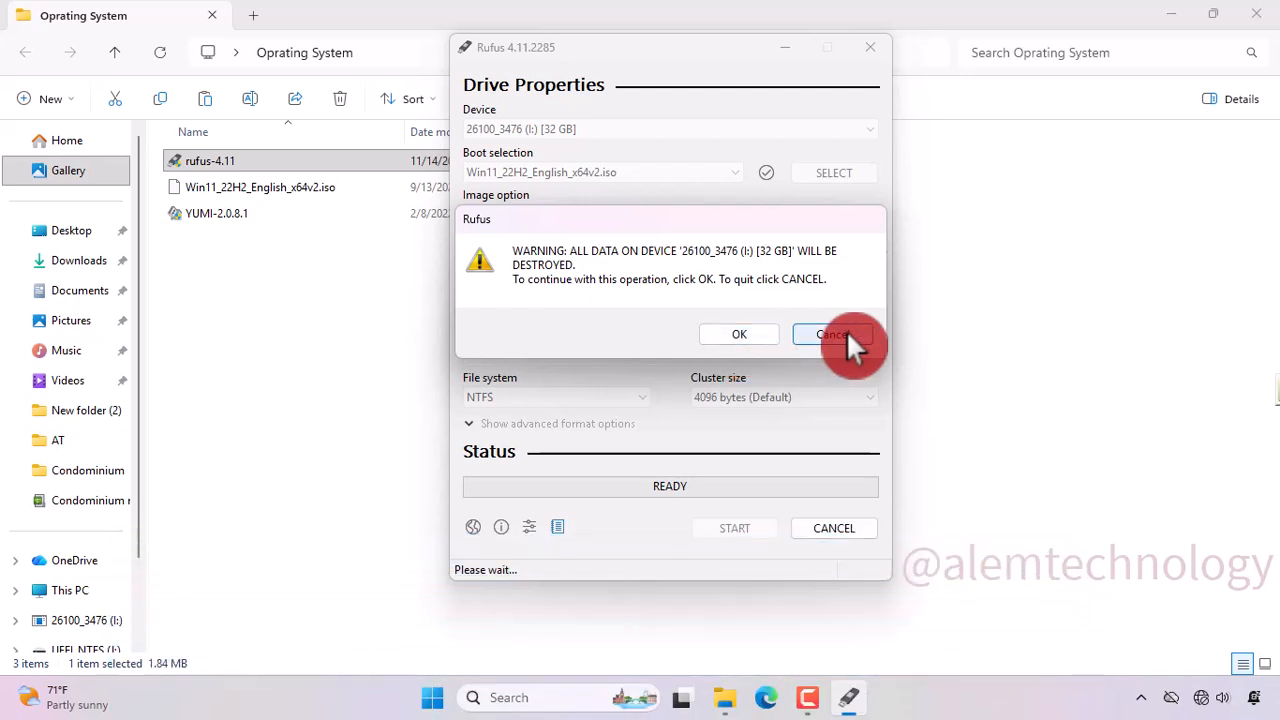
click(747, 332)
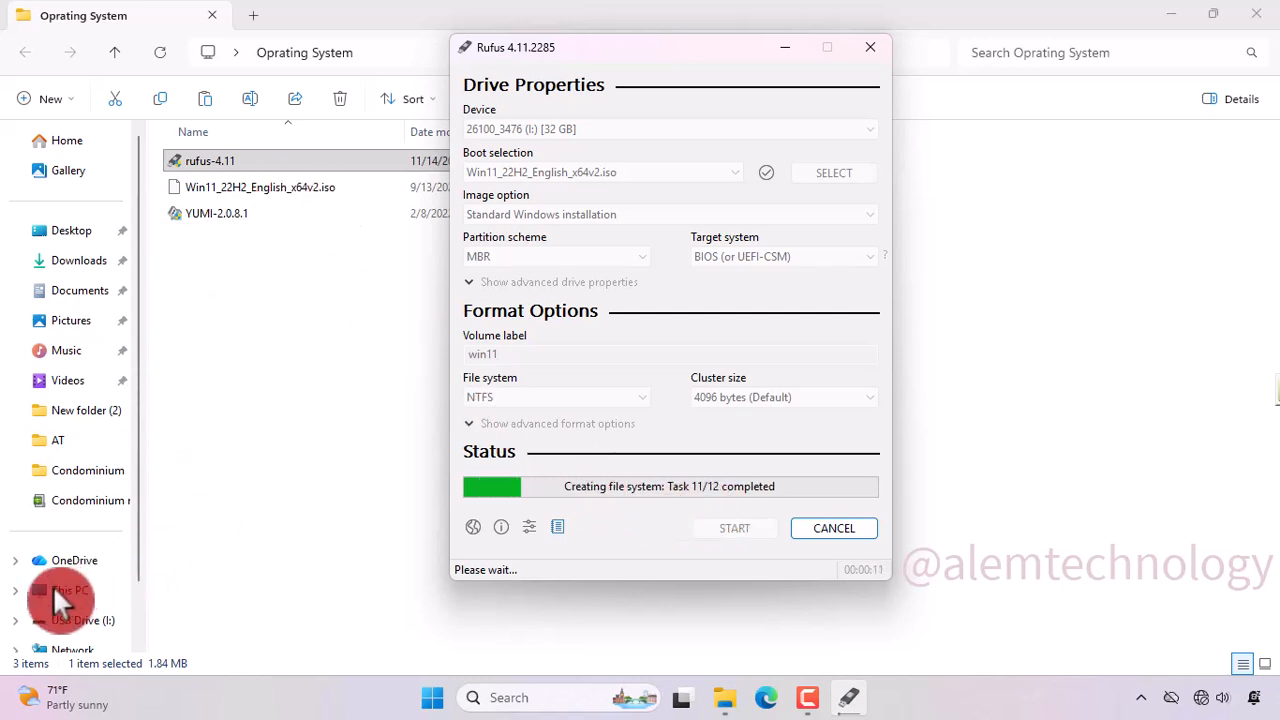
Step: Switch to the This PC window and open the win11 (J:) drive to inspect the files being copied
mouse_move(735, 705)
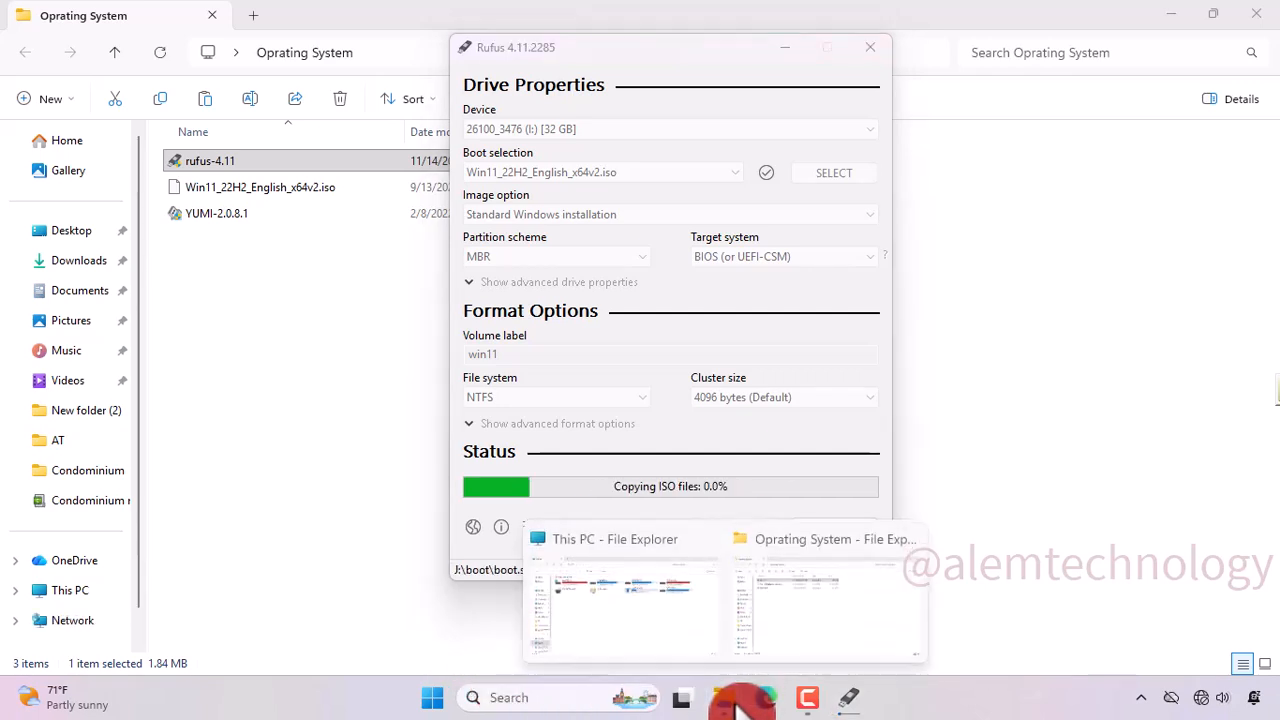
click(643, 617)
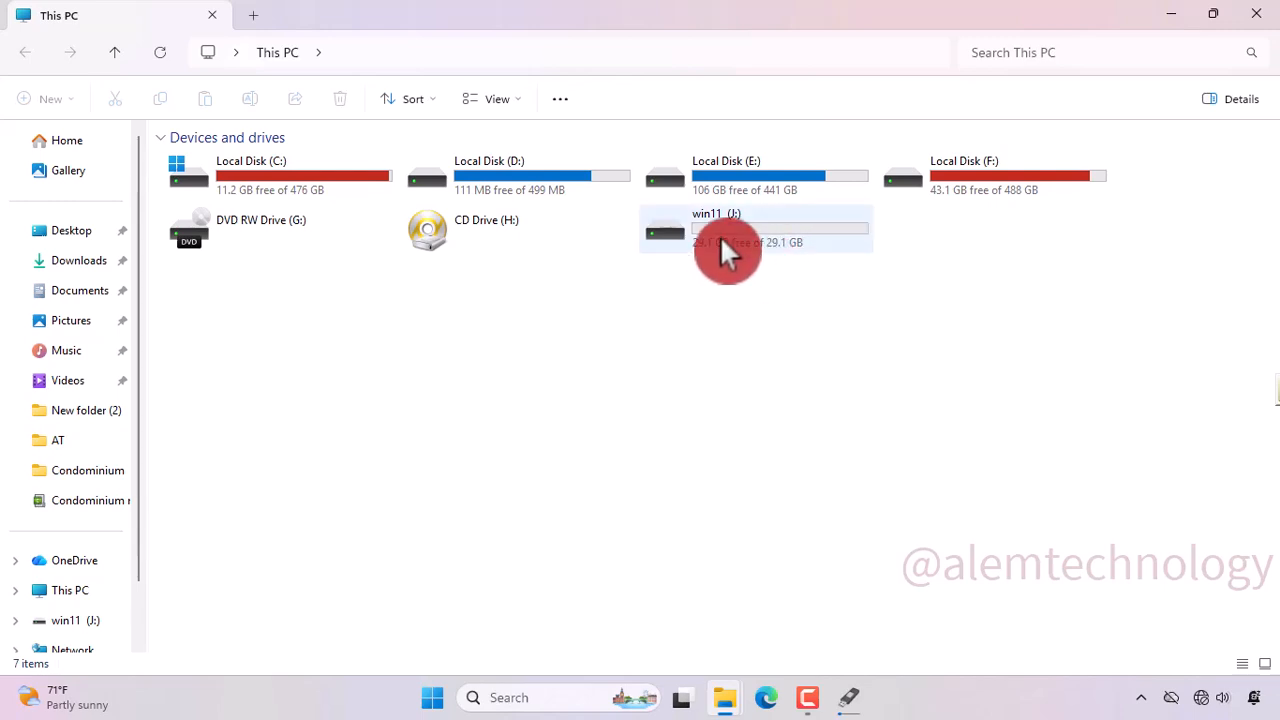
double_click(778, 242)
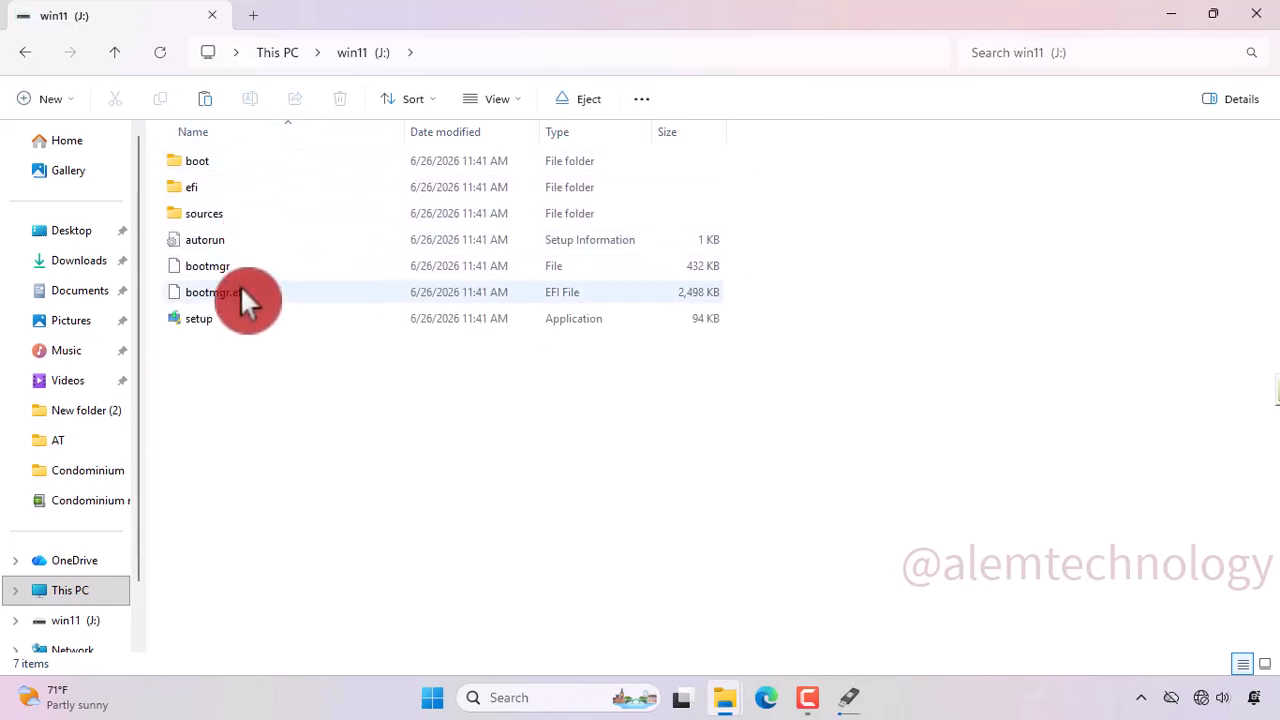
Step: Check the write status in Rufus, and inspect the used space and contents of the win11 (J:) drive
click(848, 697)
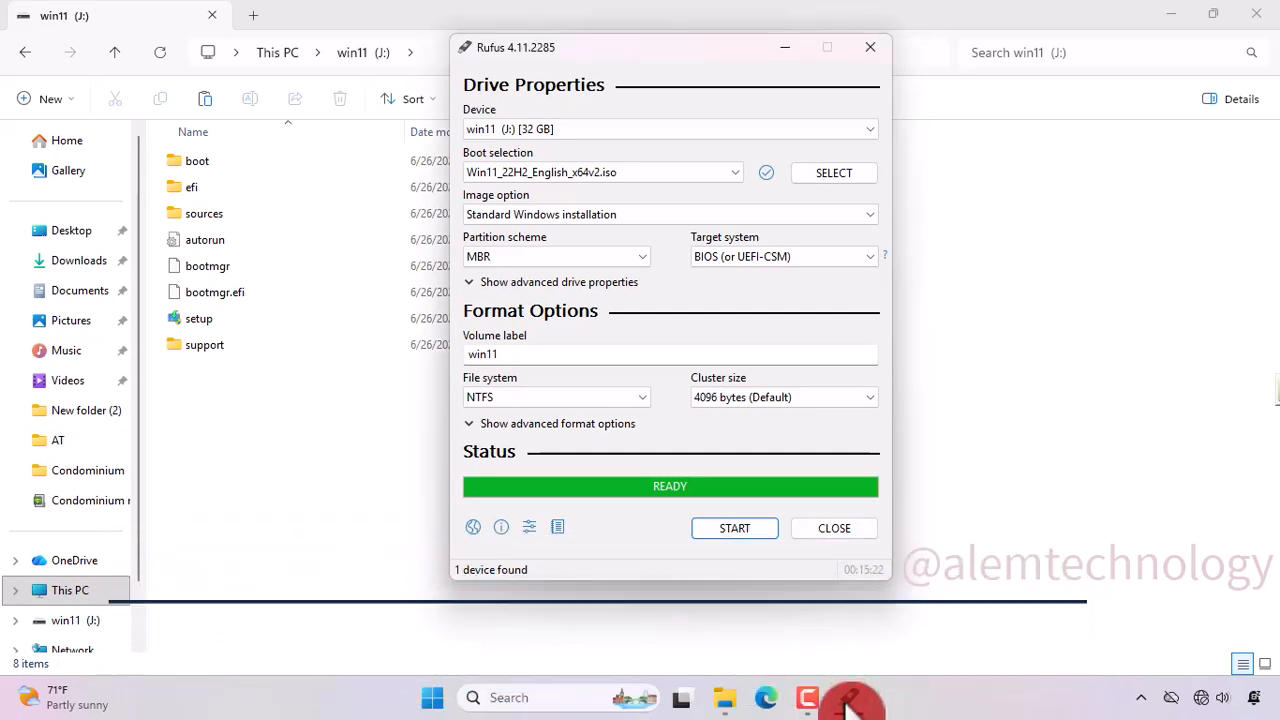
click(848, 700)
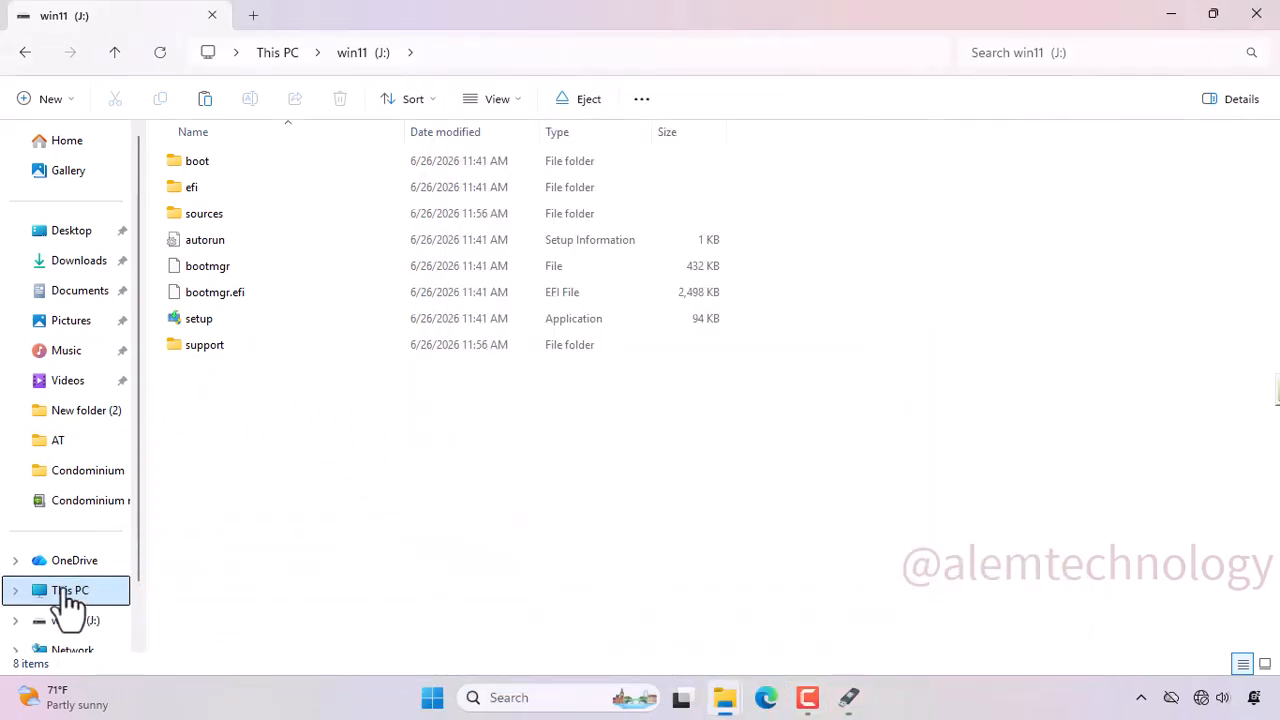
click(64, 596)
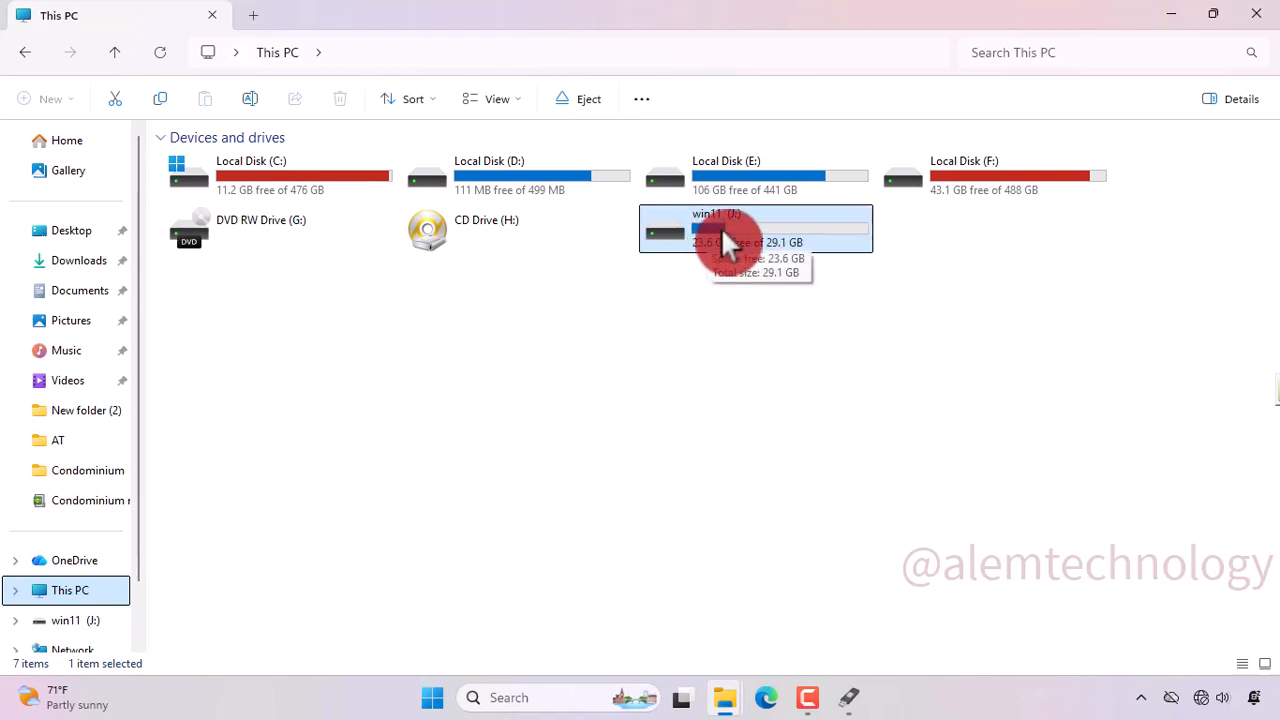
double_click(784, 236)
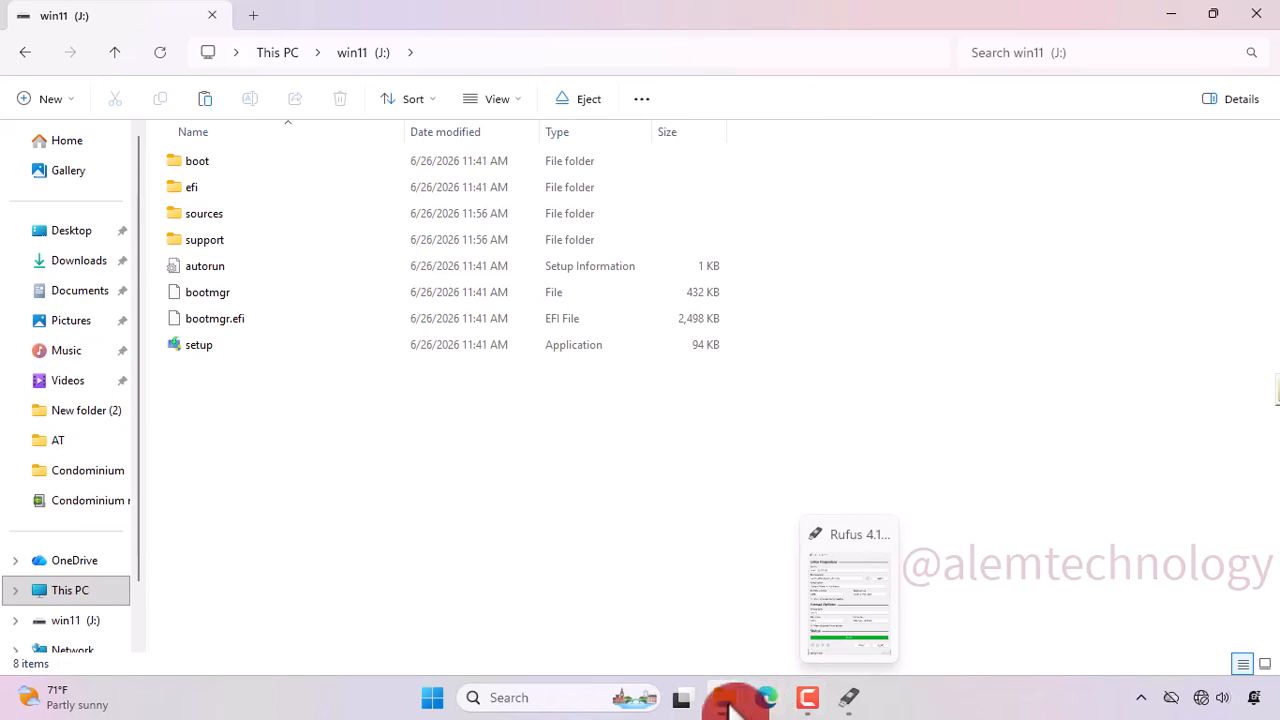
Step: Launch YUMI-2.0.8.1 from the Oprating System folder and accept its license agreement
click(735, 622)
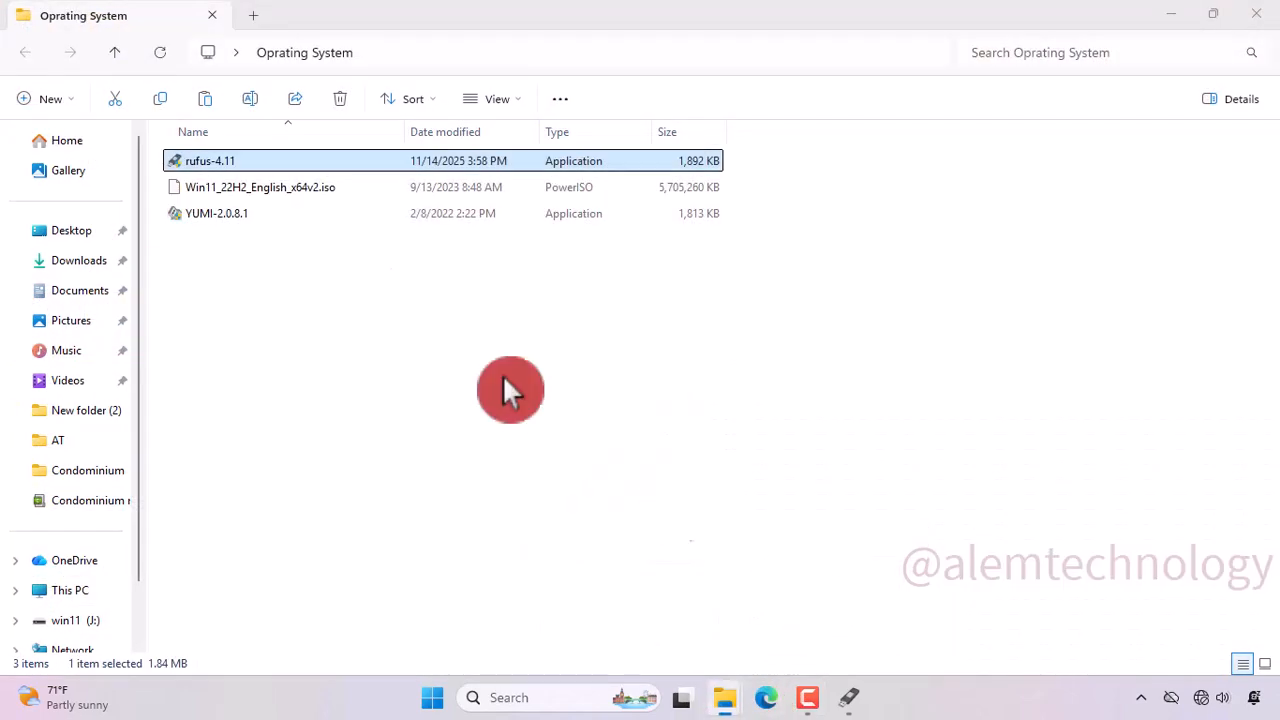
click(205, 213)
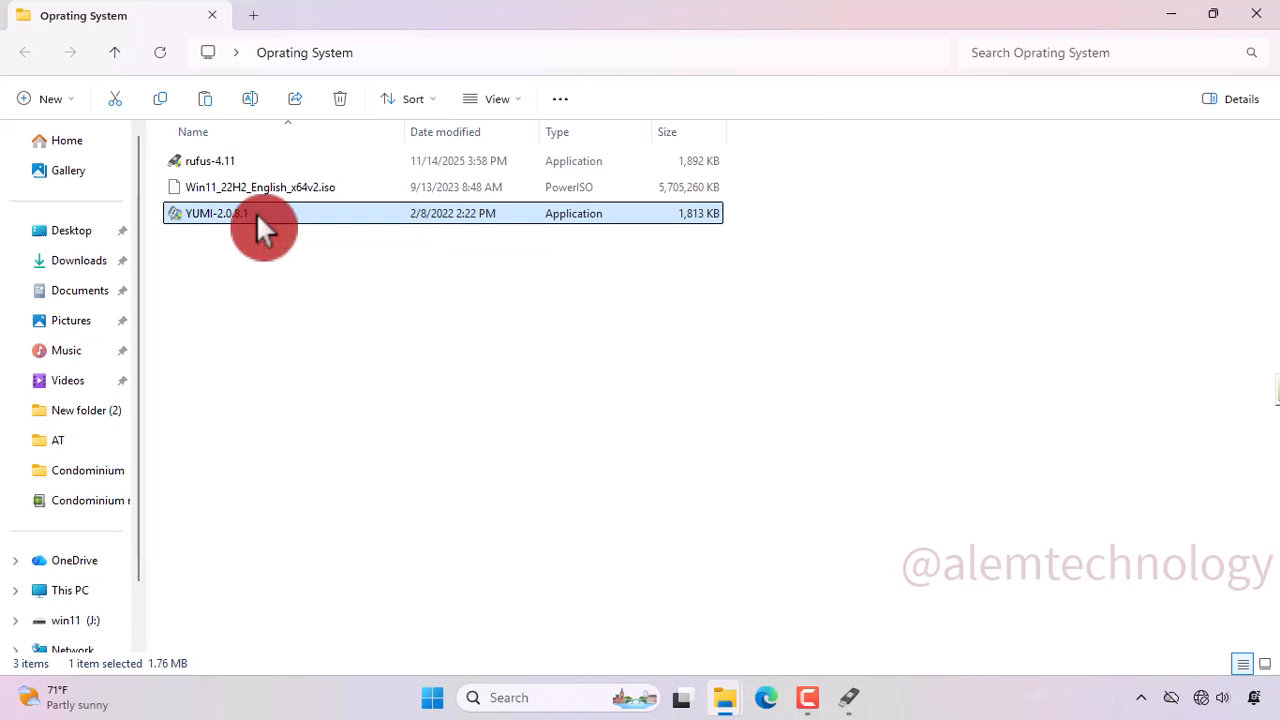
double_click(256, 212)
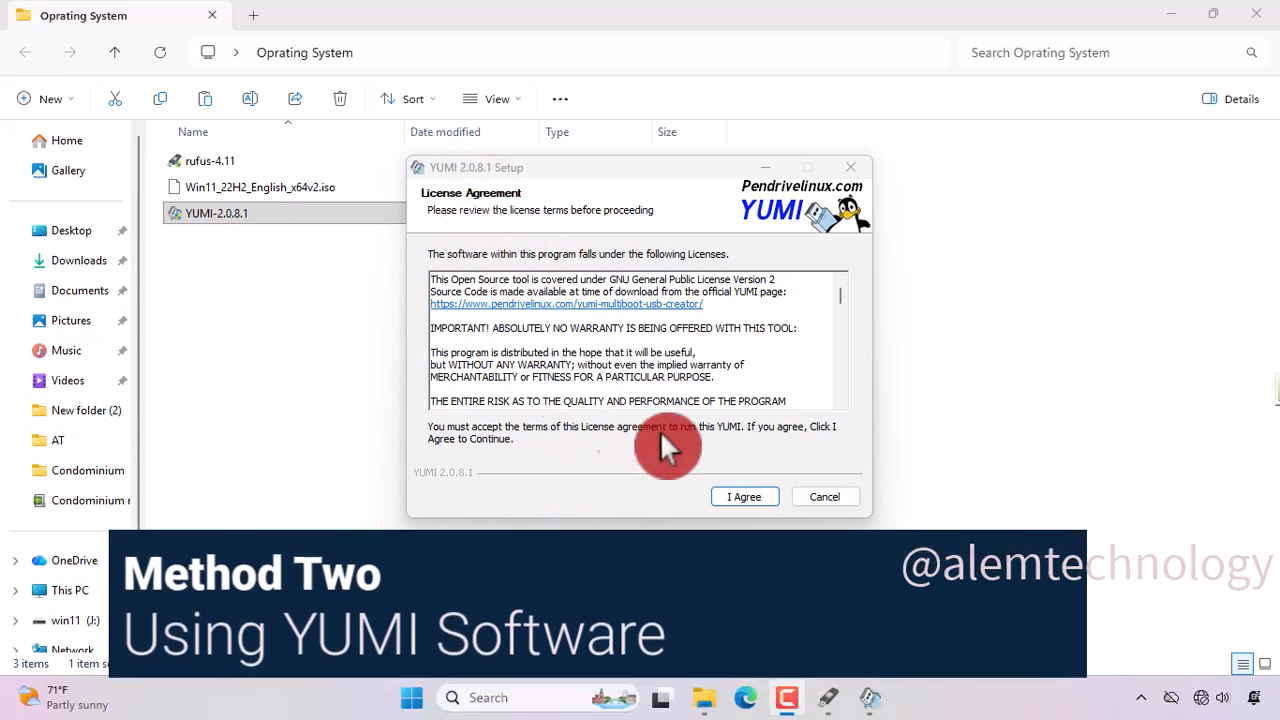
click(752, 497)
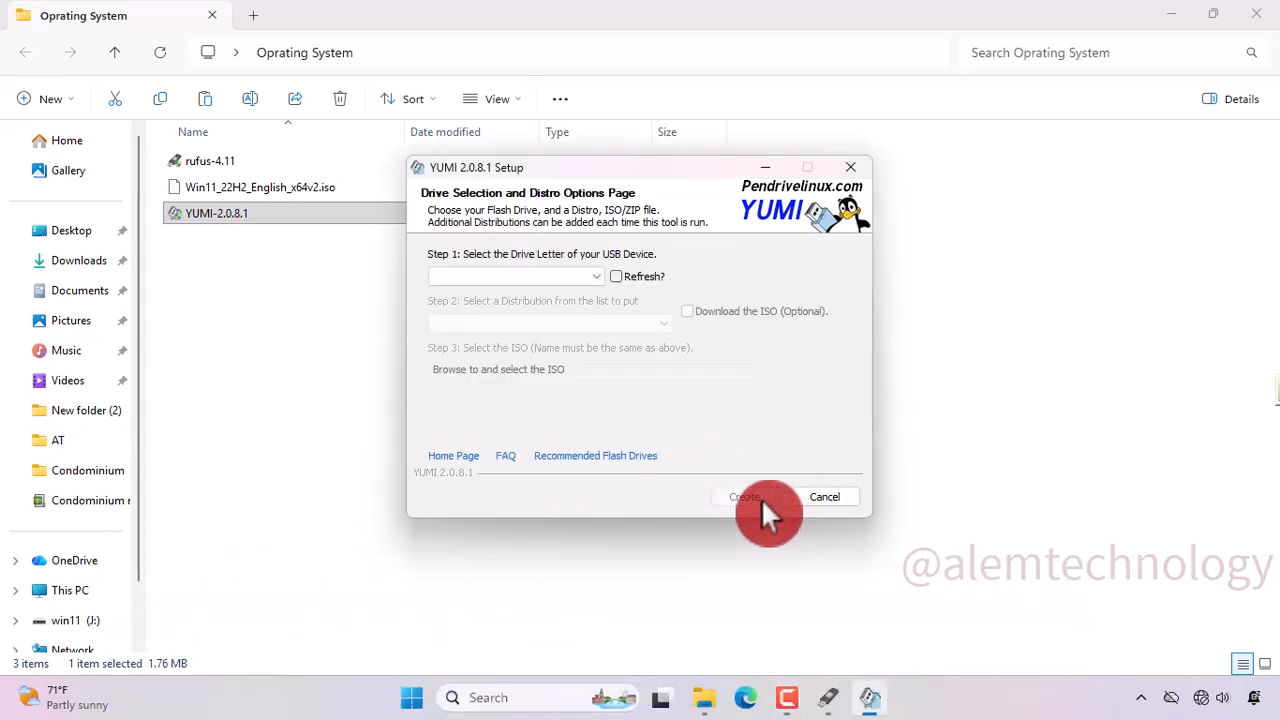
Step: Choose J:\ (Disk 2) win11 as the USB device and Single Windows Vista/7/8/10 Installer as the distribution
click(553, 276)
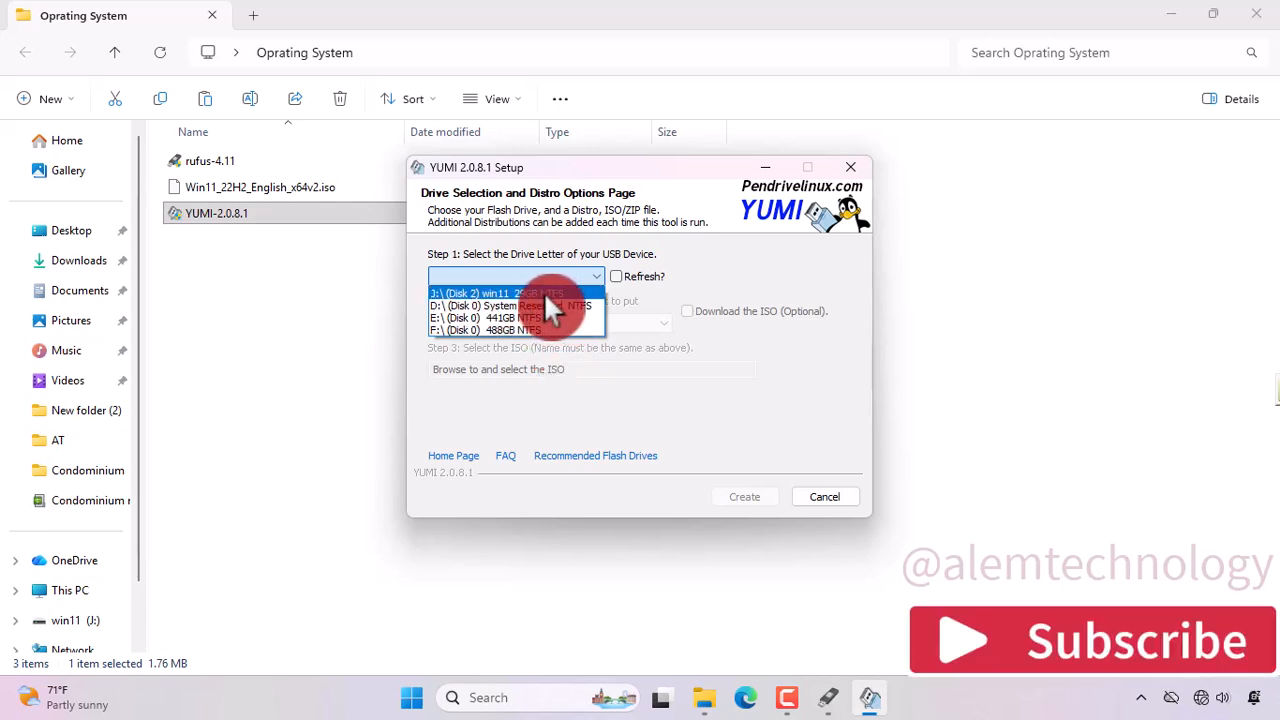
click(550, 292)
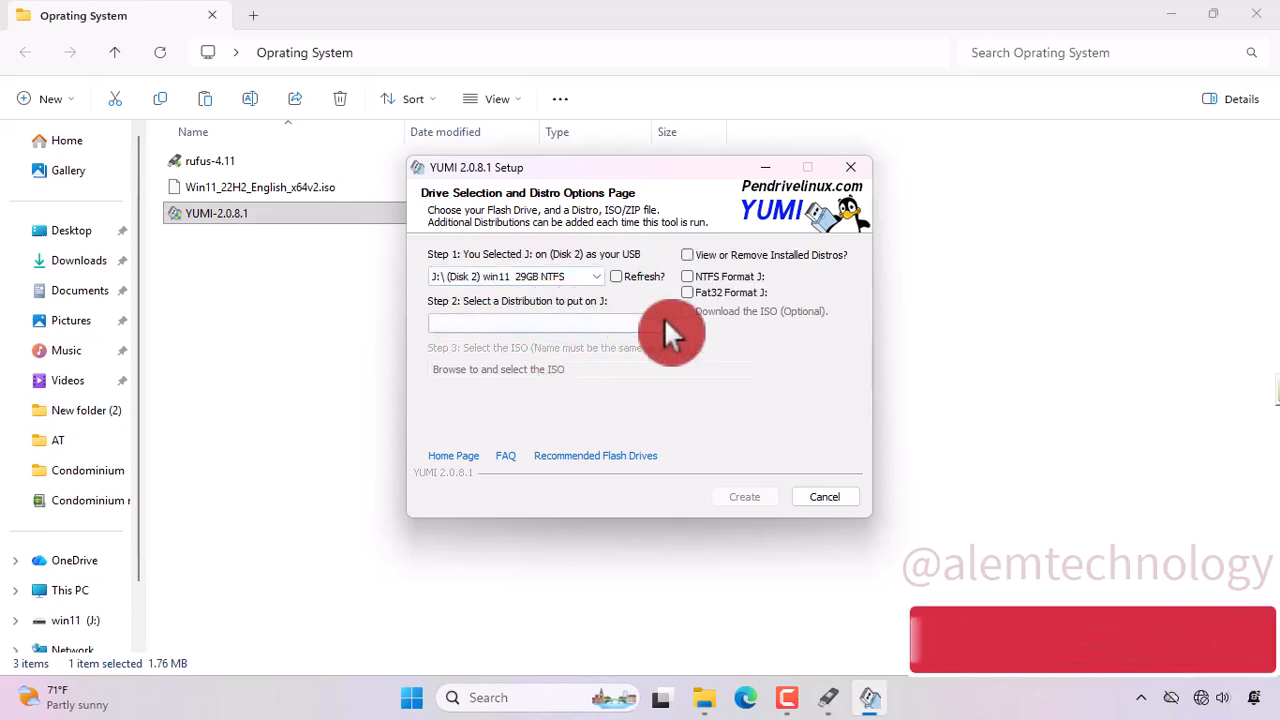
click(565, 323)
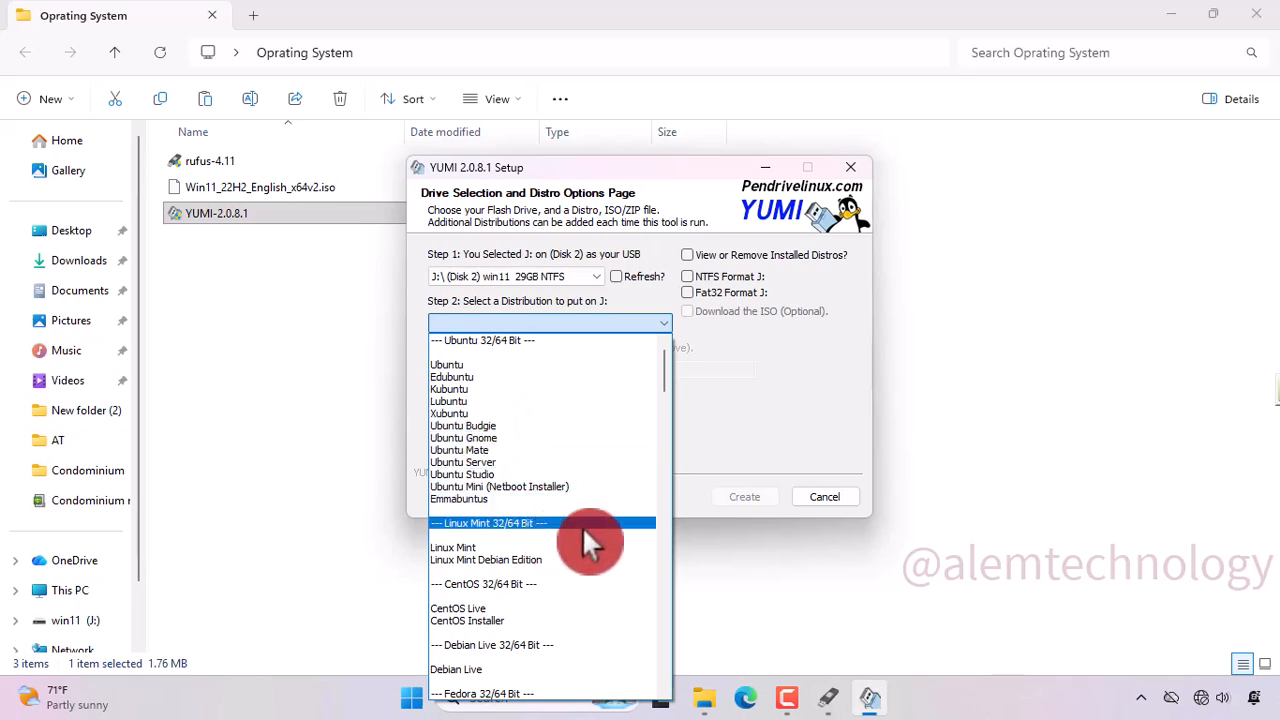
scroll(553, 611, down, 1)
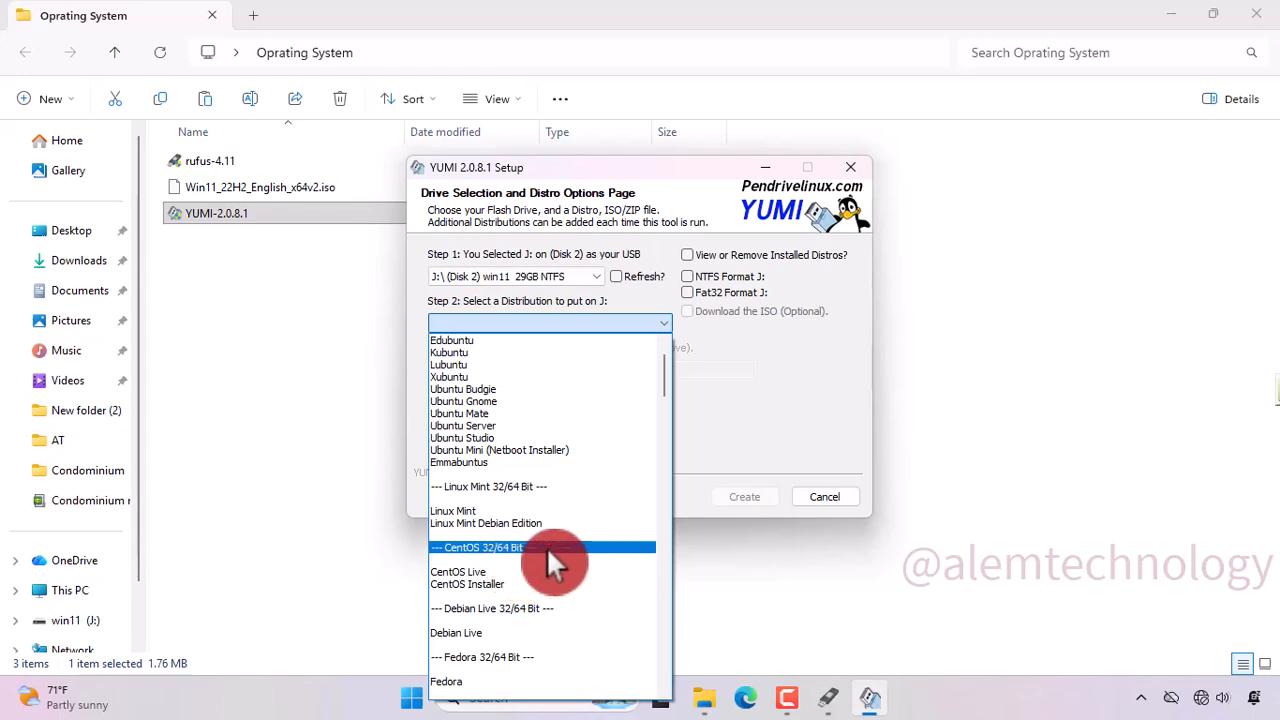
scroll(541, 551, down, 3)
scroll(520, 647, down, 5)
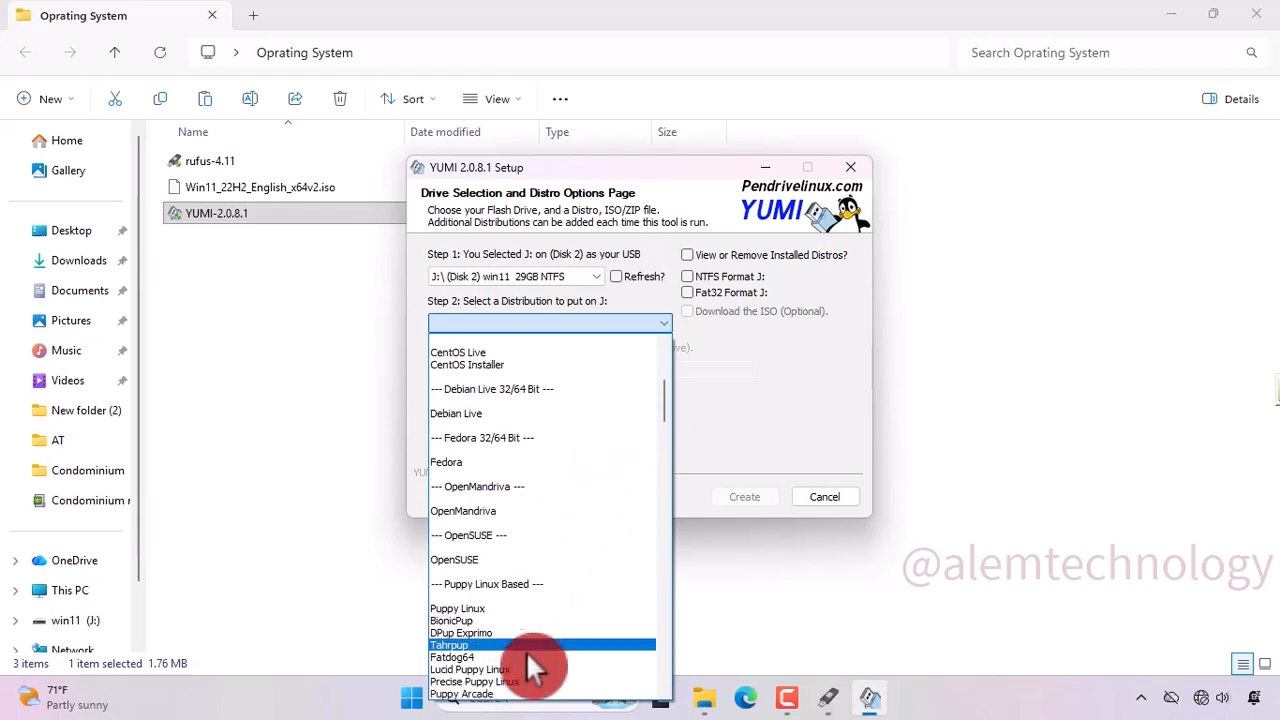
drag(661, 428, 749, 680)
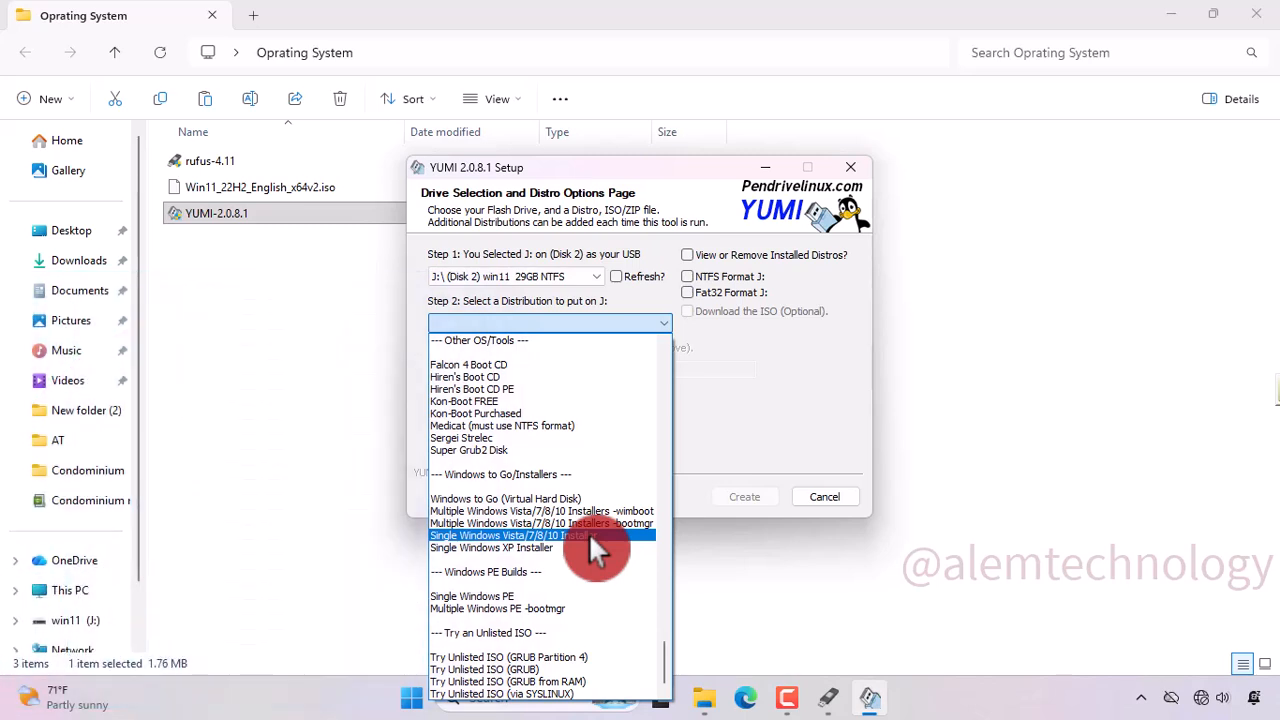
click(590, 536)
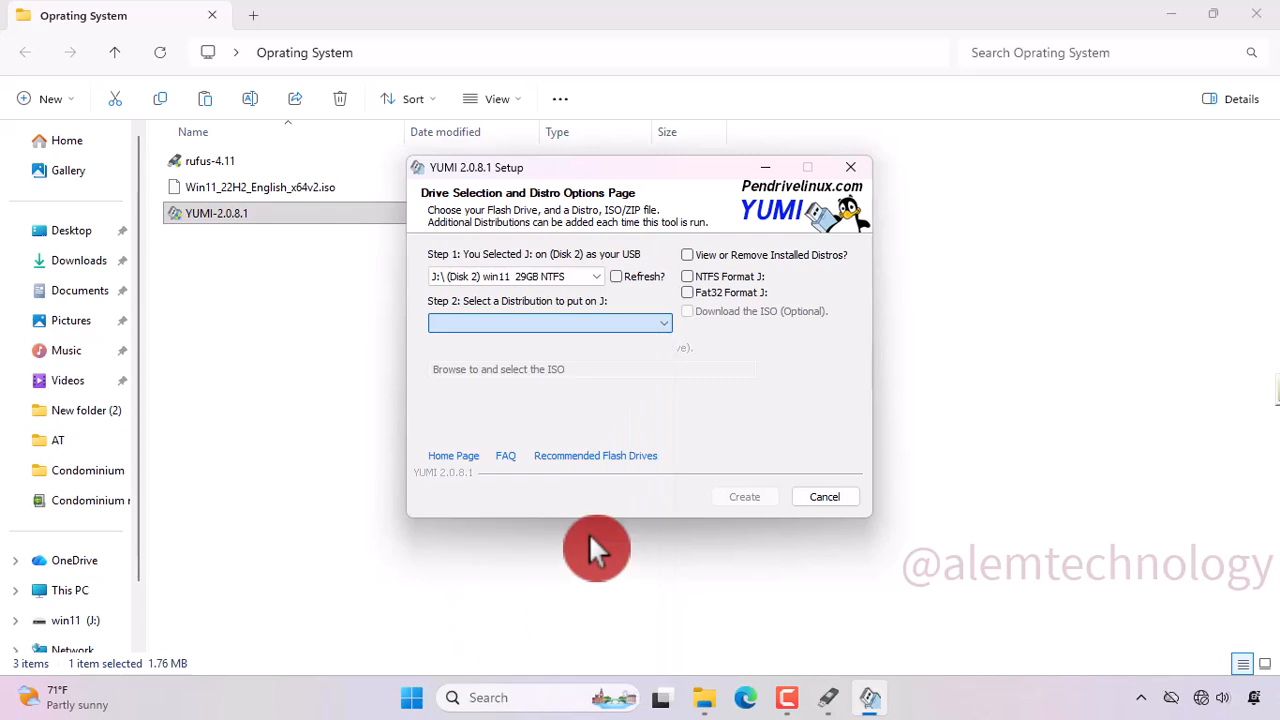
Step: Load Win11_22H2_English_x64v2.iso from the Desktop's Oprating System folder as the source ISO
click(815, 370)
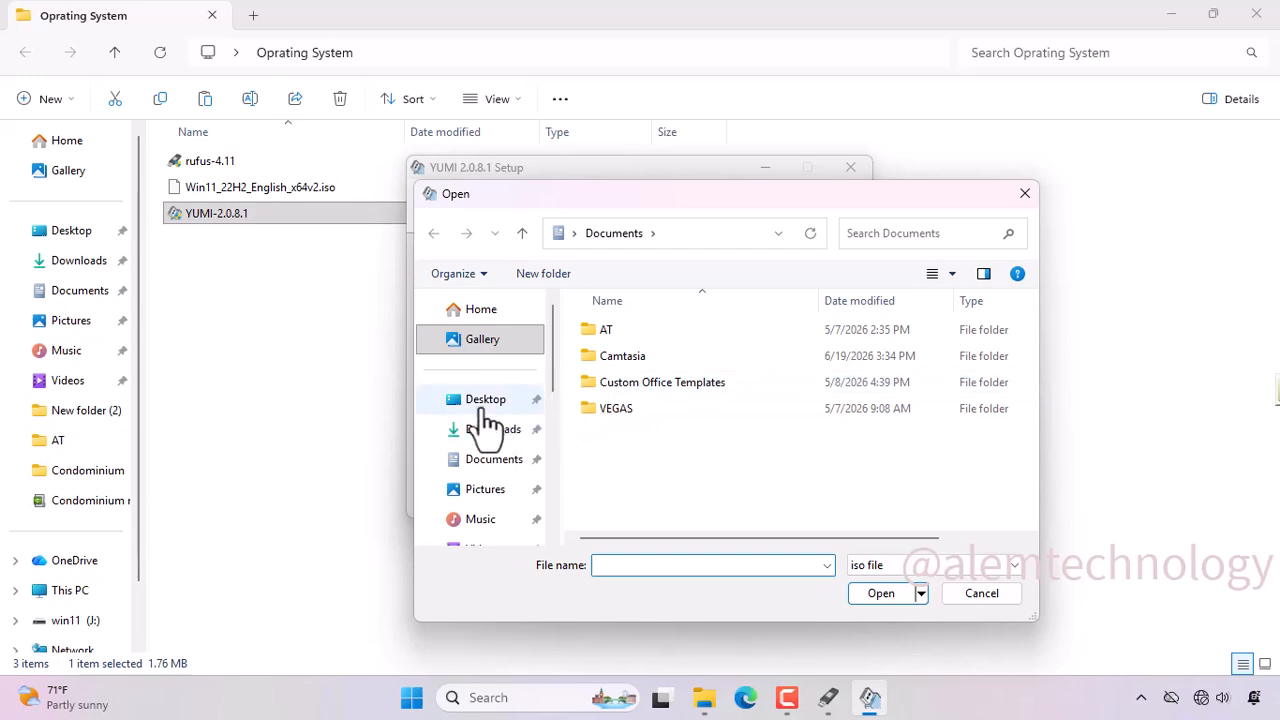
click(488, 402)
click(638, 356)
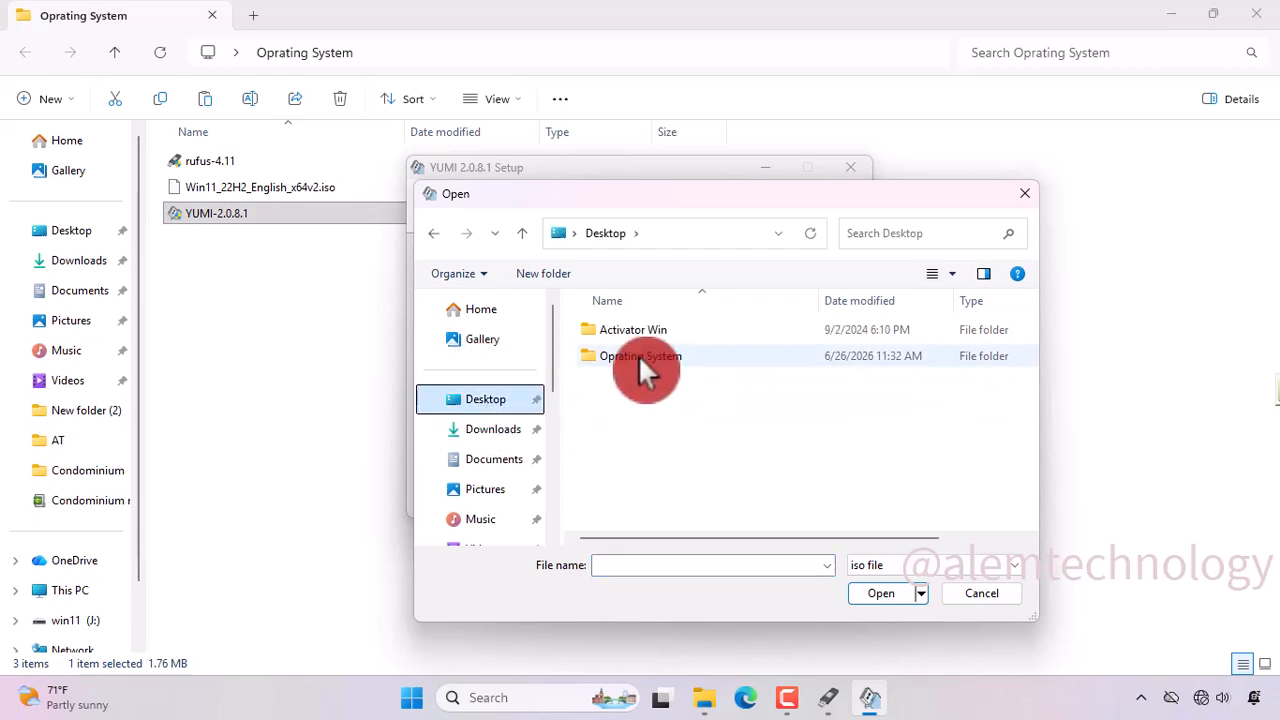
double_click(638, 356)
click(645, 328)
click(885, 593)
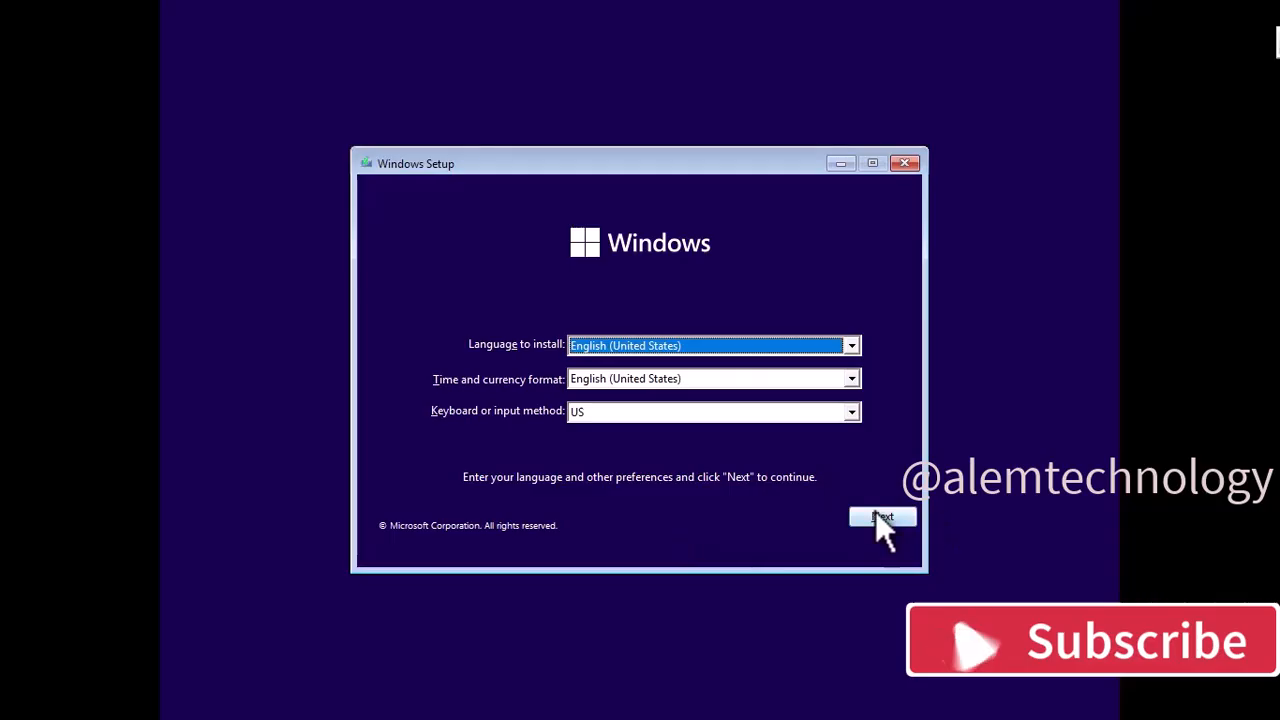
Step: Accept English (United States) as language and time format and US as keyboard in Windows Setup
click(876, 514)
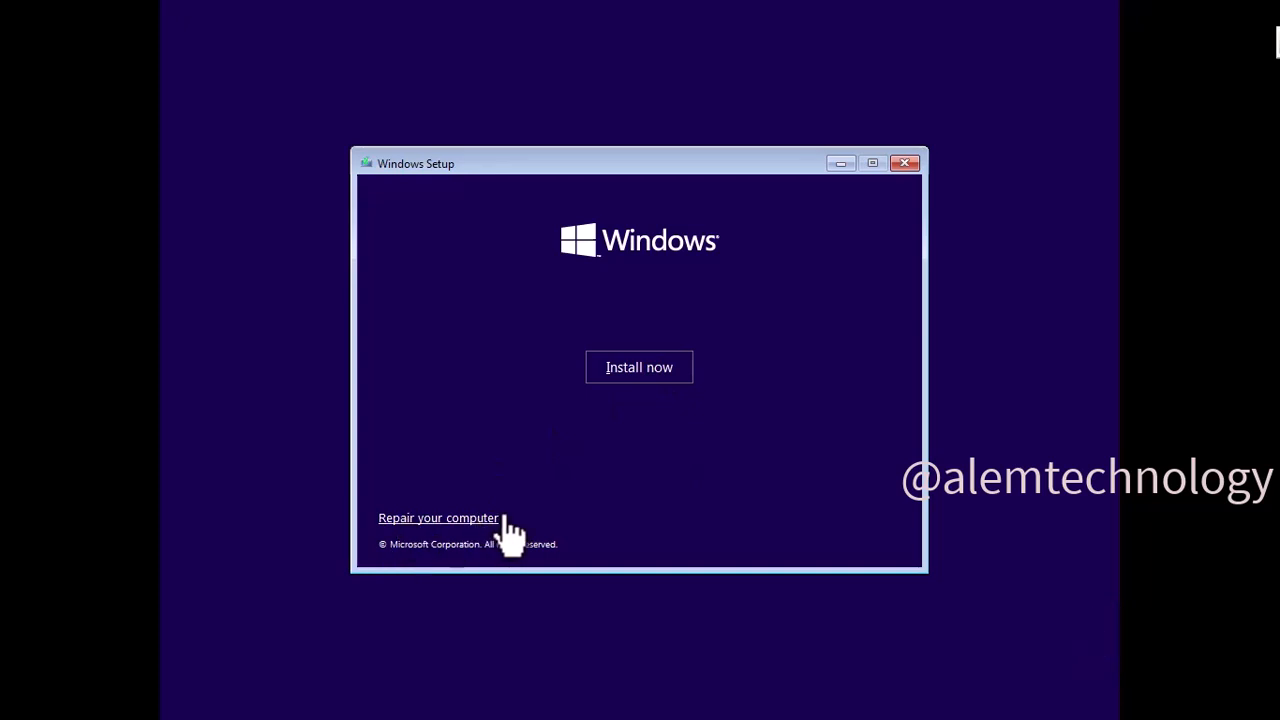
Step: Start the Windows installation without a product key and choose Windows 11 Pro N as the operating system
click(684, 367)
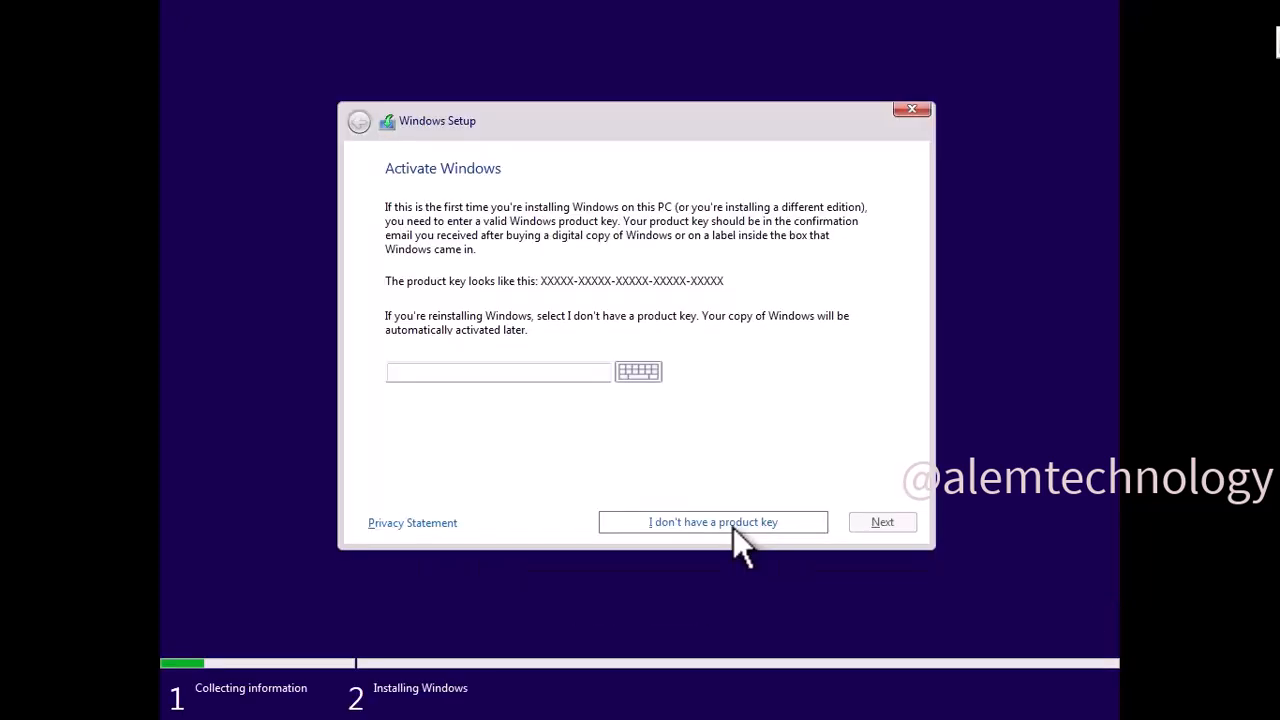
click(733, 527)
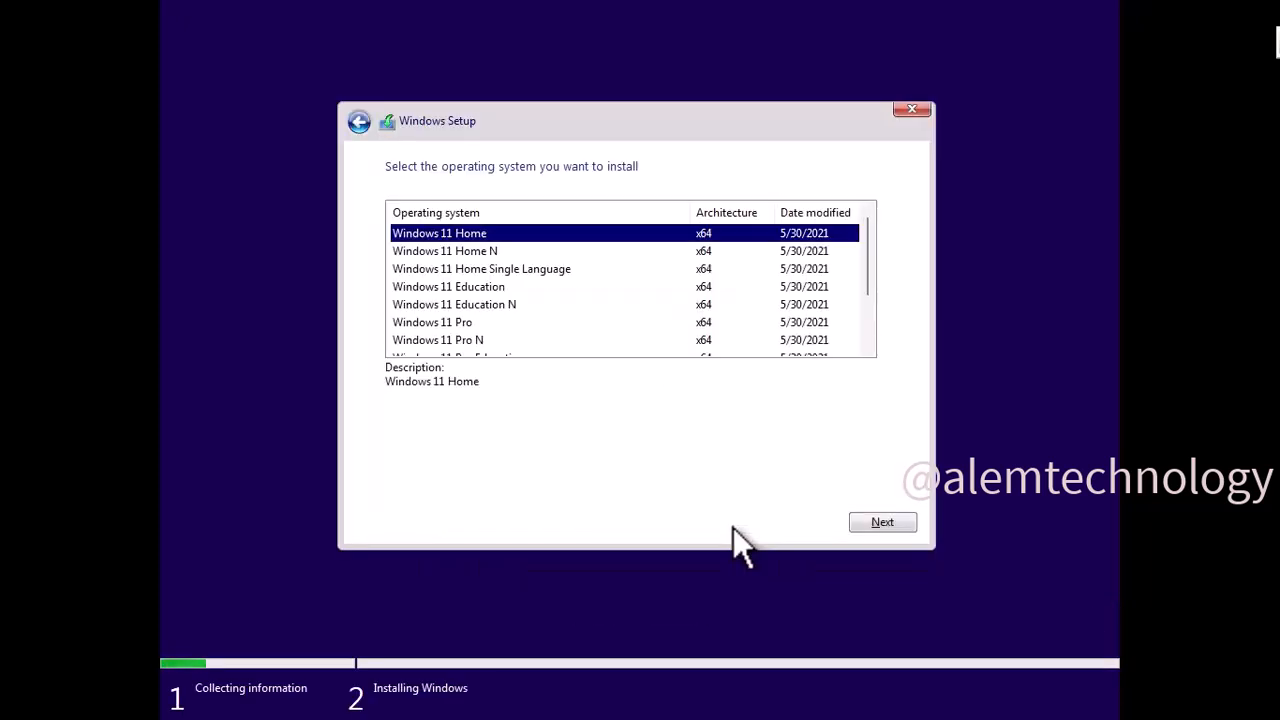
click(445, 340)
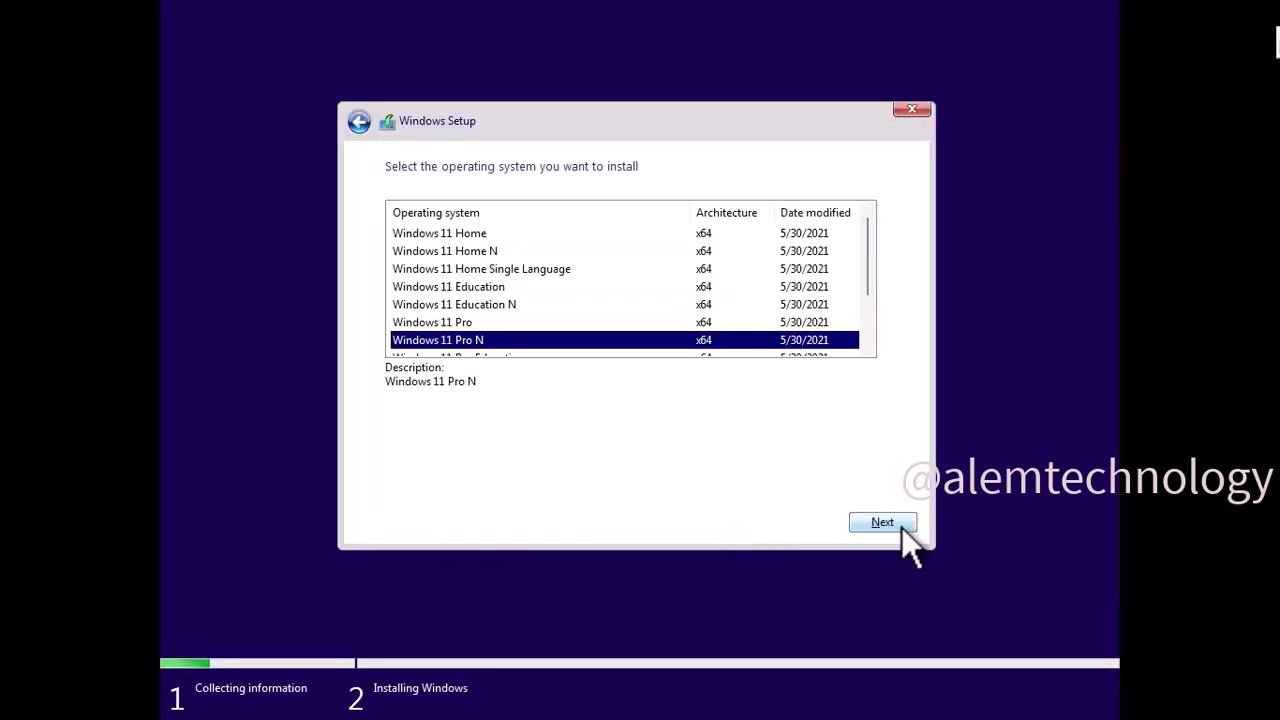
click(901, 527)
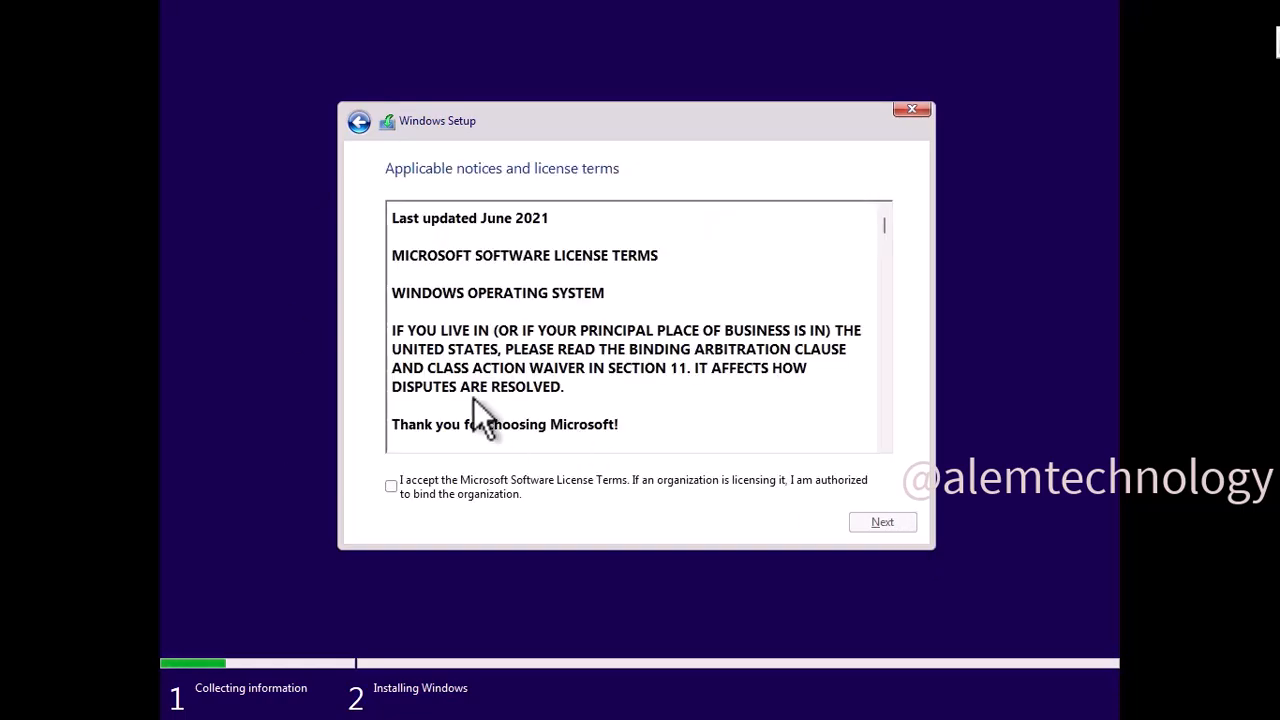
Step: Review and accept the Microsoft Software License Terms, and continue to the installation type
scroll(605, 380, down, 10)
scroll(605, 380, up, 10)
click(420, 484)
click(900, 525)
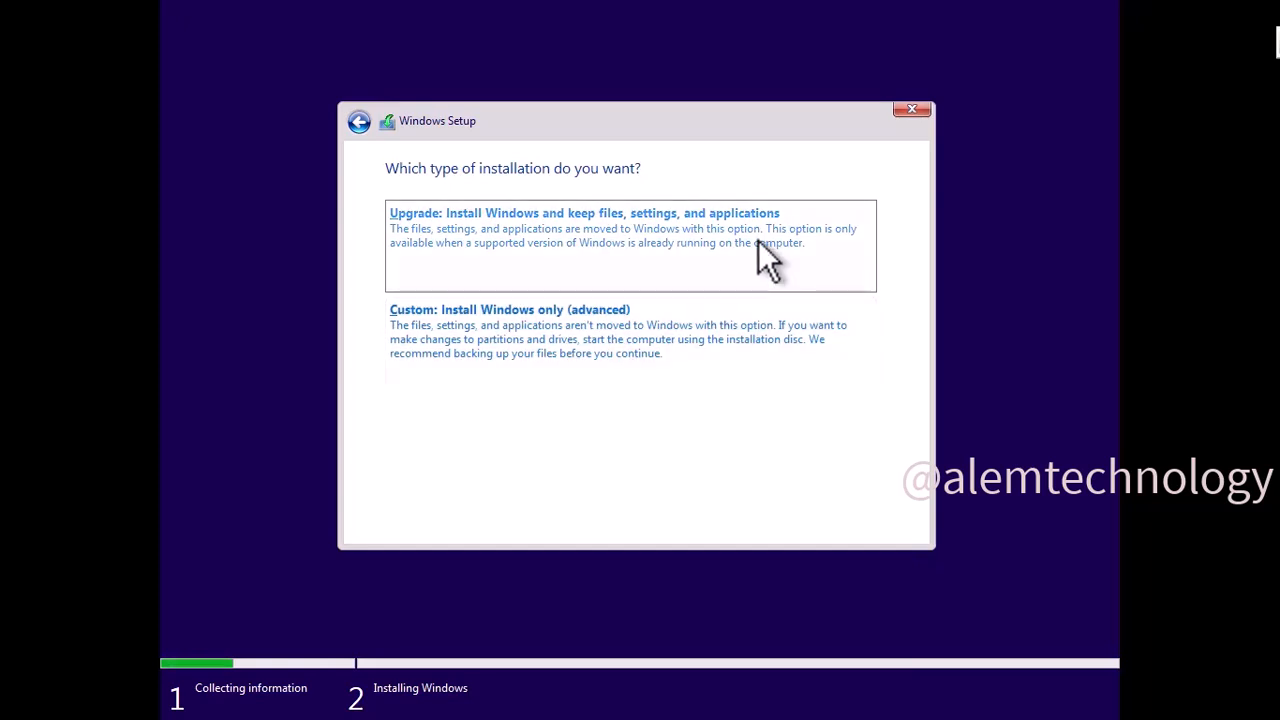
Step: Choose the custom Windows-only installation and install Windows on Drive 0 Partition 3
click(650, 322)
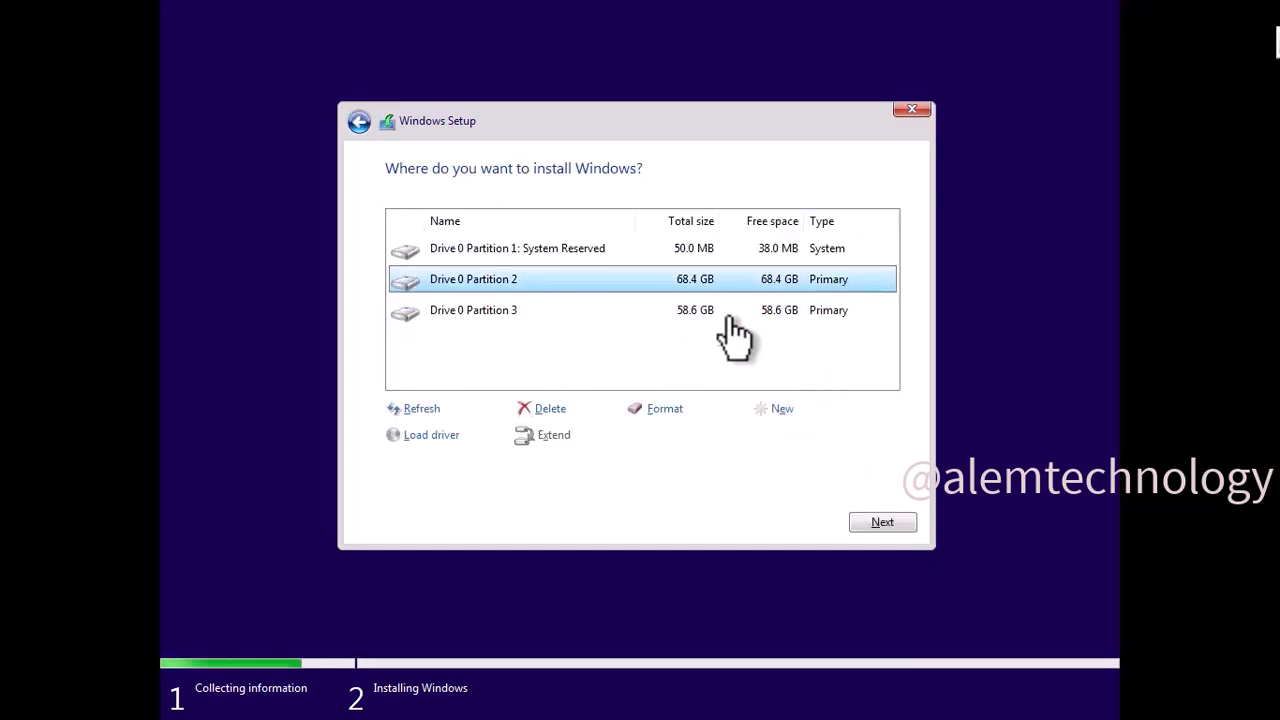
click(740, 310)
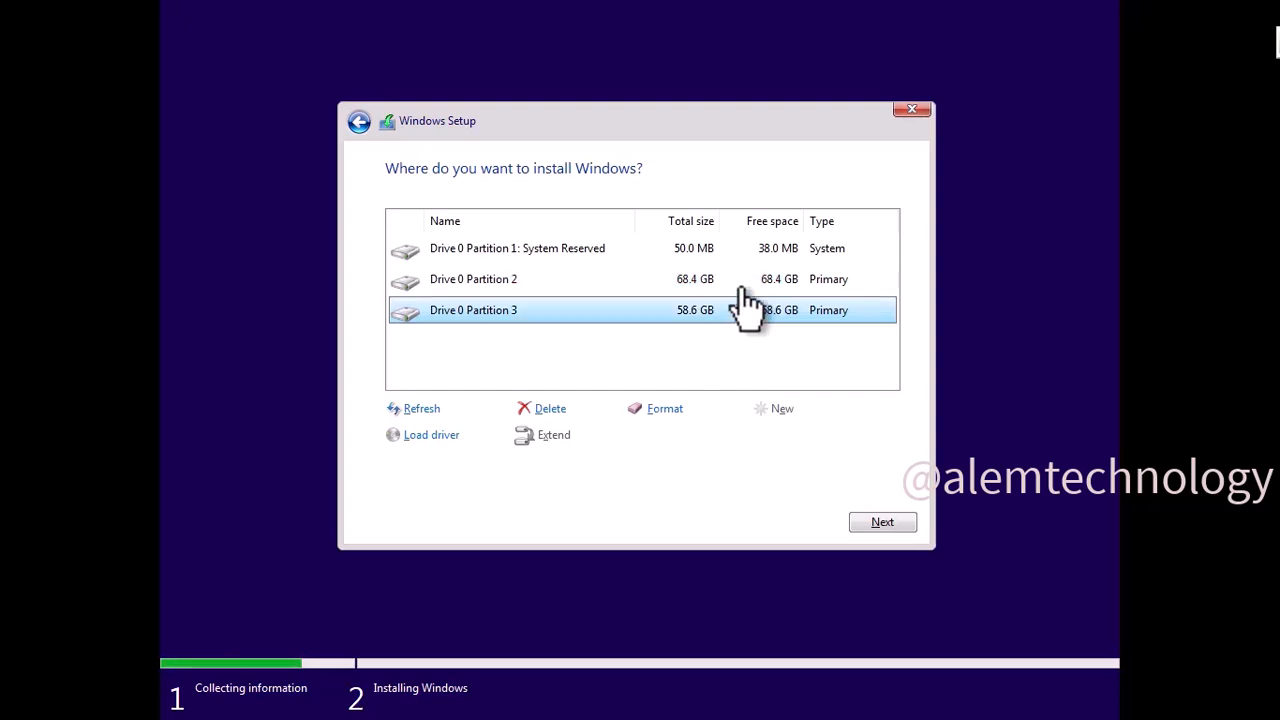
click(899, 523)
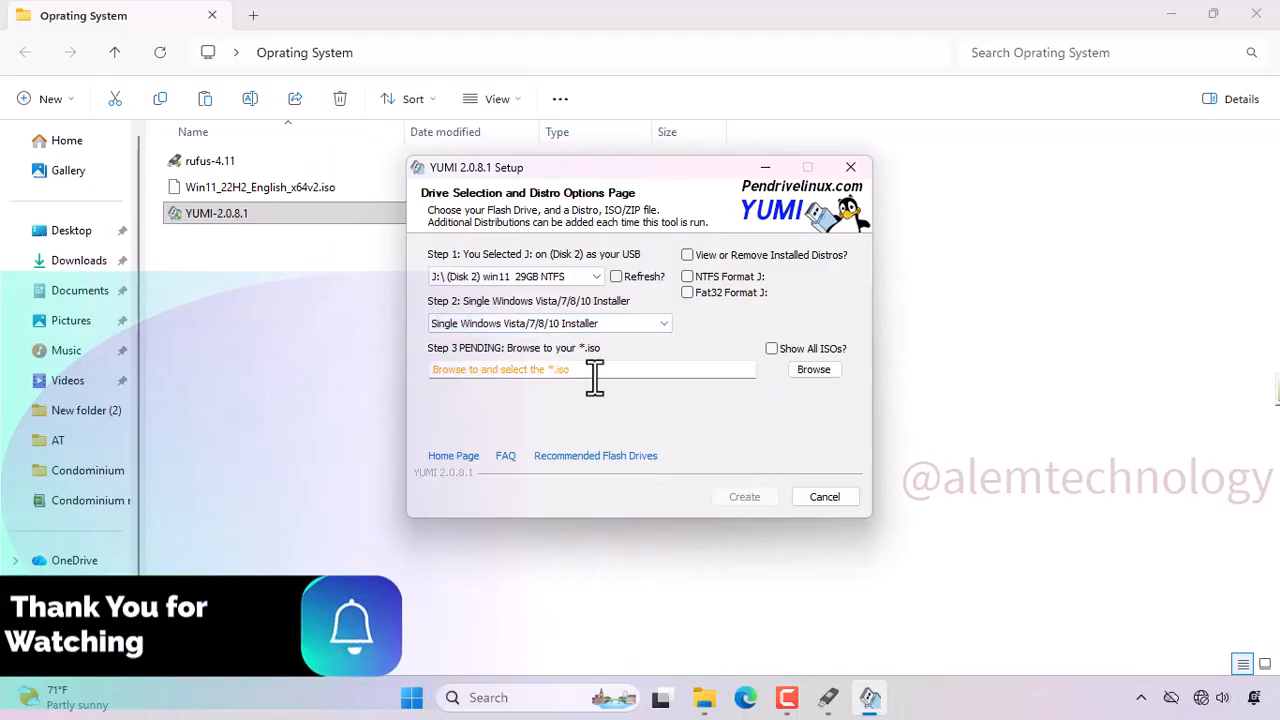
drag(591, 370, 367, 375)
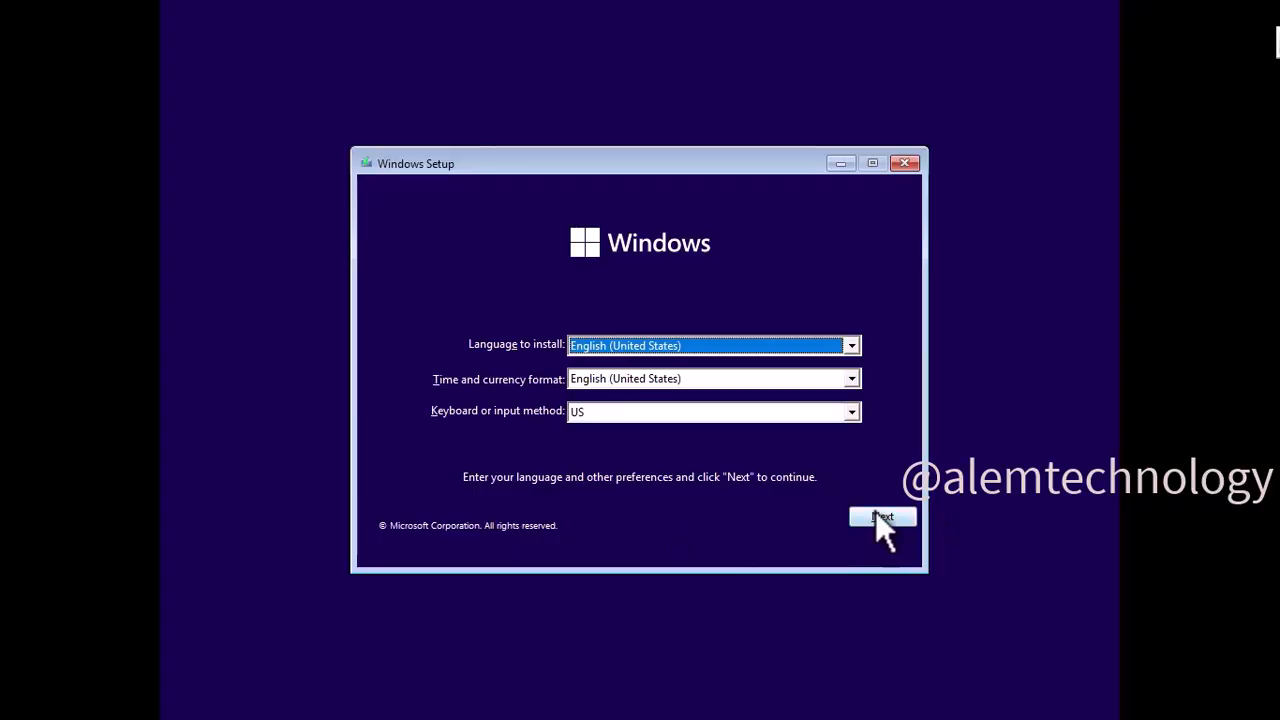
Step: Accept English (United States) as language and time format with the US keyboard, and continue to the install page
click(866, 520)
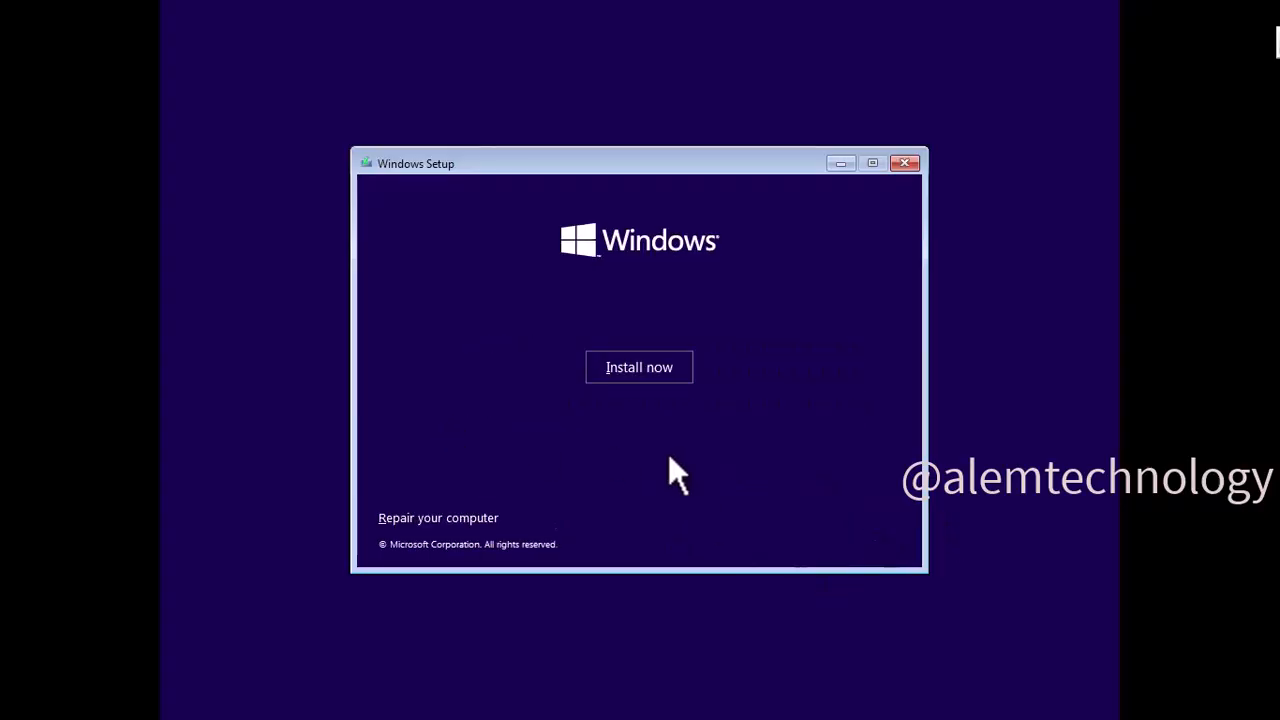